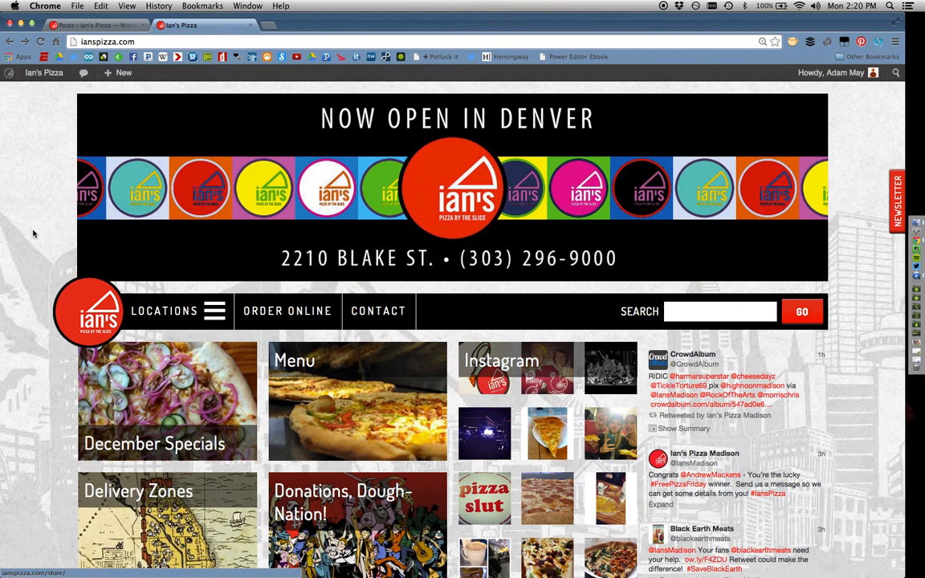
Look over the Ian's Pizza homepage and switch to the WordPress posts list for November 2014.
{"action": "scroll", "coordinate": [32, 234], "scroll_direction": "down", "scroll_amount": 5}
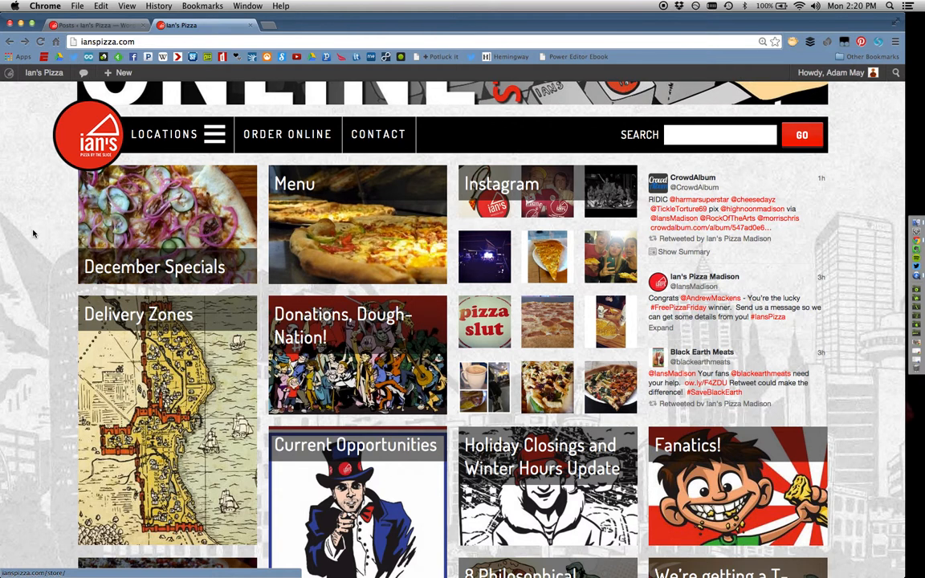
{"action": "scroll", "coordinate": [33, 233], "scroll_direction": "up", "scroll_amount": 5}
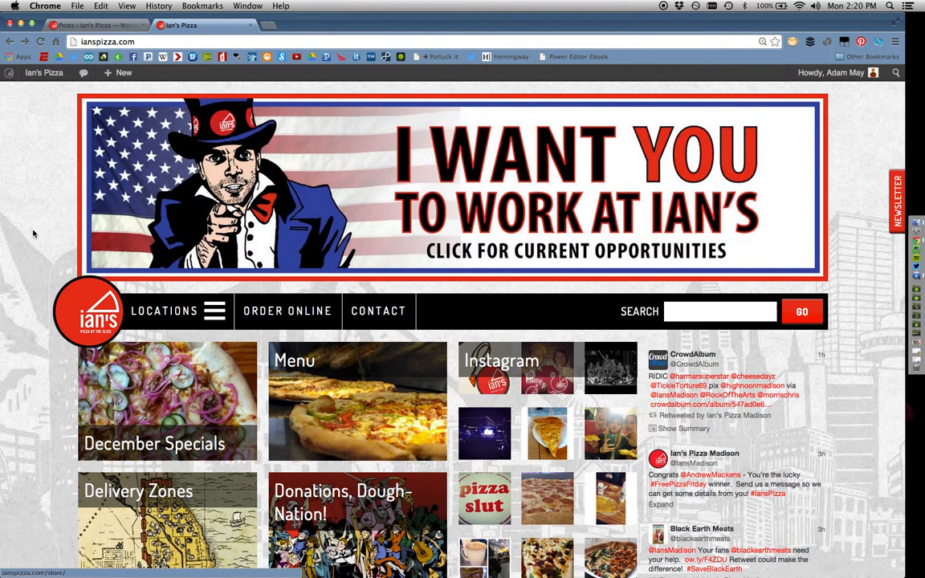
{"action": "left_click", "coordinate": [77, 25]}
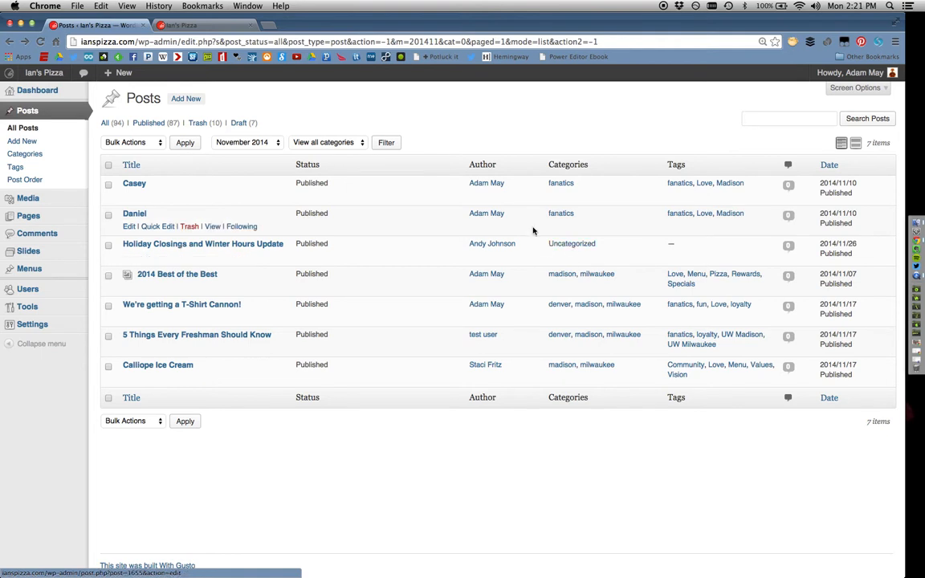
Return to the homepage, set its location to Madison and look through the post tiles shown there.
{"action": "left_click", "coordinate": [201, 24]}
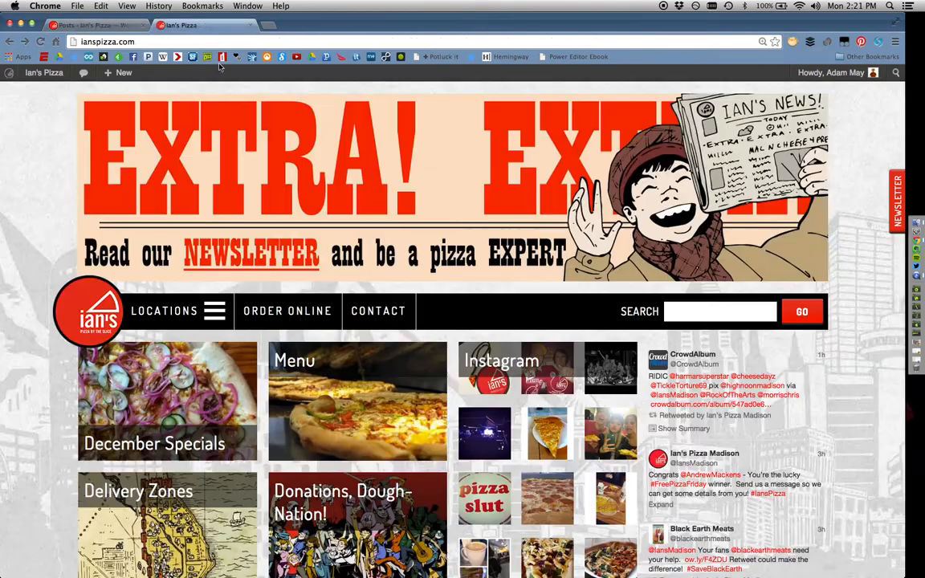
{"action": "left_click", "coordinate": [174, 308]}
{"action": "left_click", "coordinate": [162, 345]}
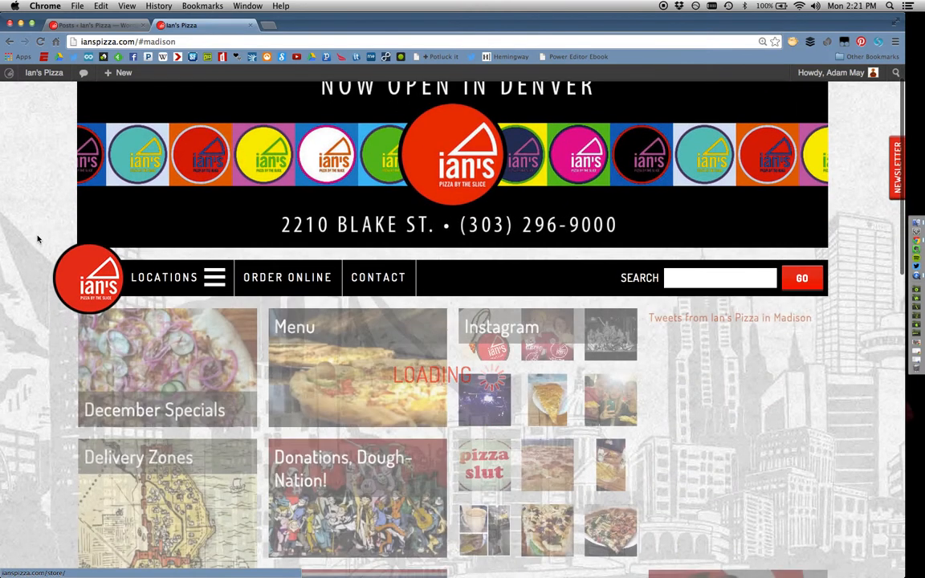
{"action": "scroll", "coordinate": [37, 238], "scroll_direction": "down", "scroll_amount": 1}
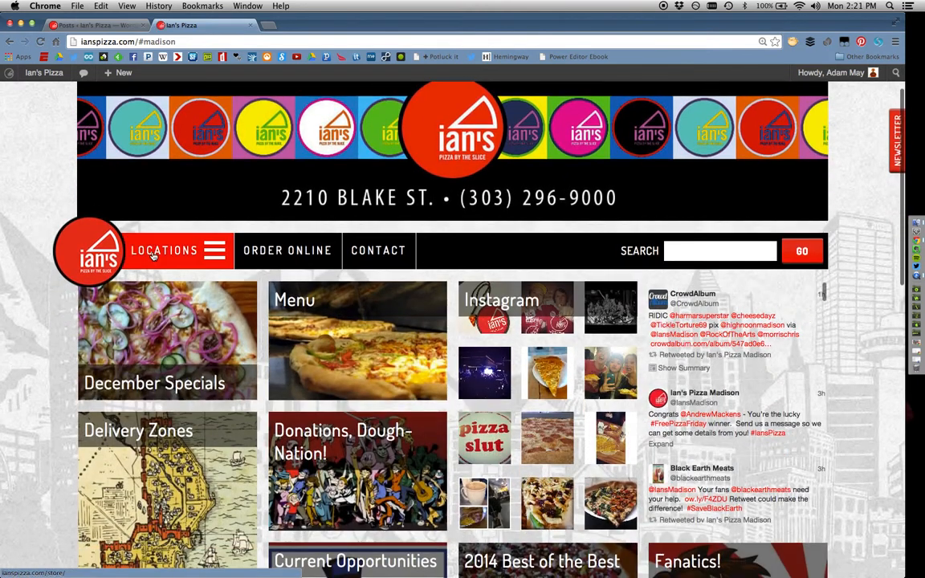
{"action": "scroll", "coordinate": [39, 202], "scroll_direction": "down", "scroll_amount": 5}
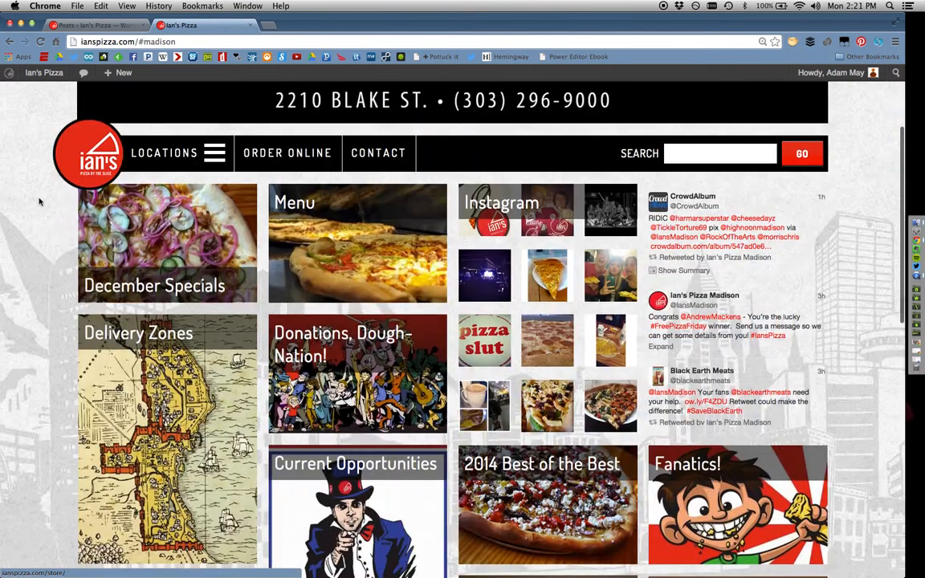
{"action": "scroll", "coordinate": [38, 201], "scroll_direction": "down", "scroll_amount": 4}
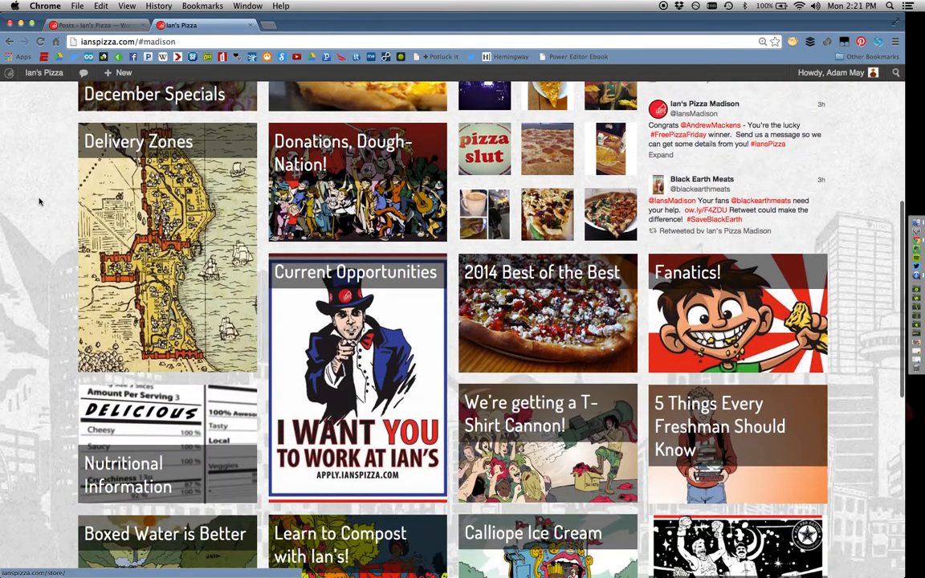
{"action": "scroll", "coordinate": [37, 200], "scroll_direction": "up", "scroll_amount": 10}
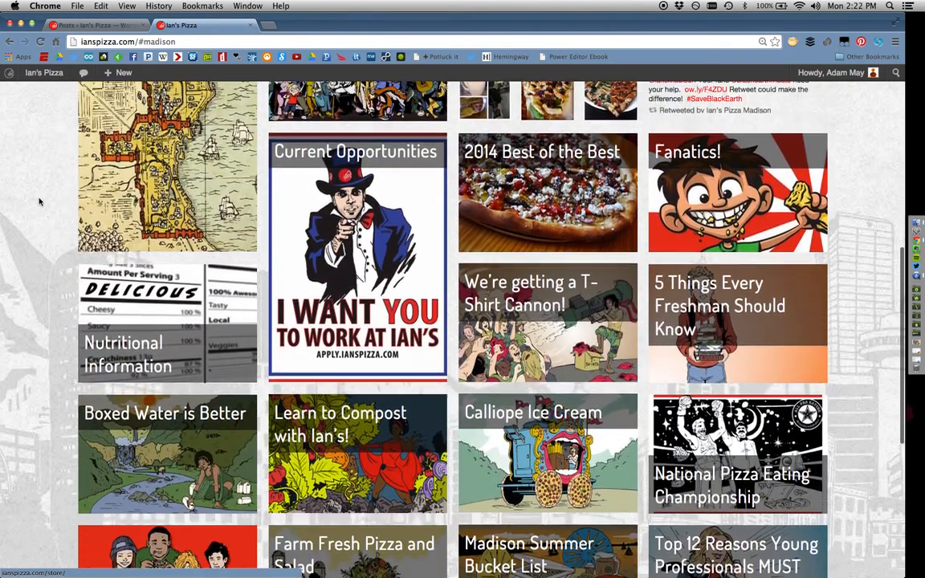
Open the post "Holiday Closings and Winter Hours Update" for editing from the posts list and read through its body text.
{"action": "left_click", "coordinate": [88, 27]}
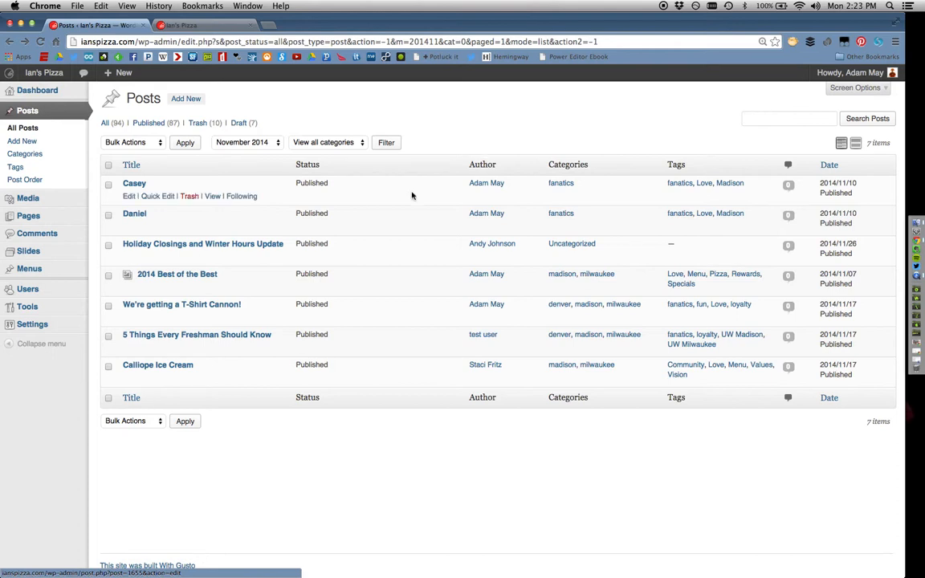
{"action": "left_click", "coordinate": [259, 246]}
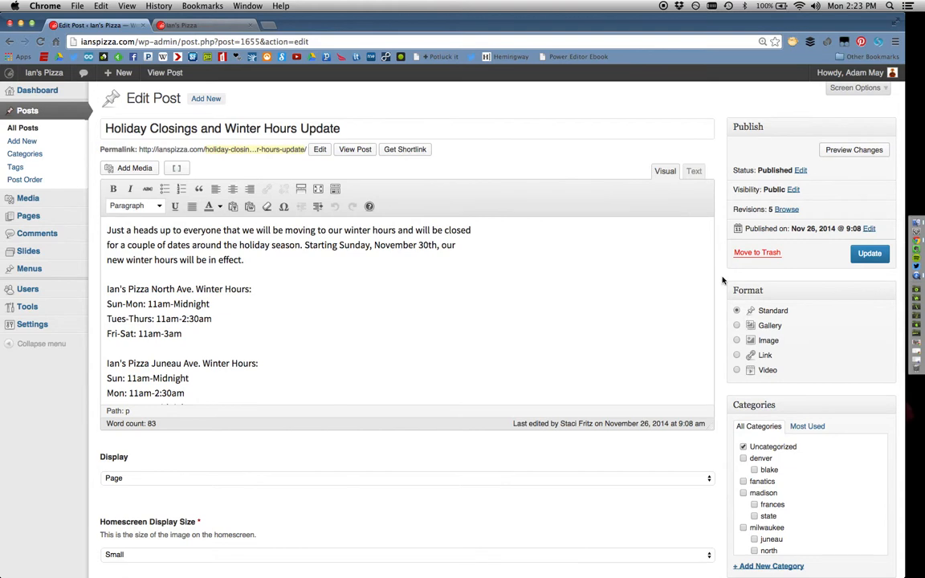
{"action": "scroll", "coordinate": [722, 279], "scroll_direction": "down", "scroll_amount": 1}
{"action": "scroll", "coordinate": [722, 279], "scroll_direction": "down", "scroll_amount": 1}
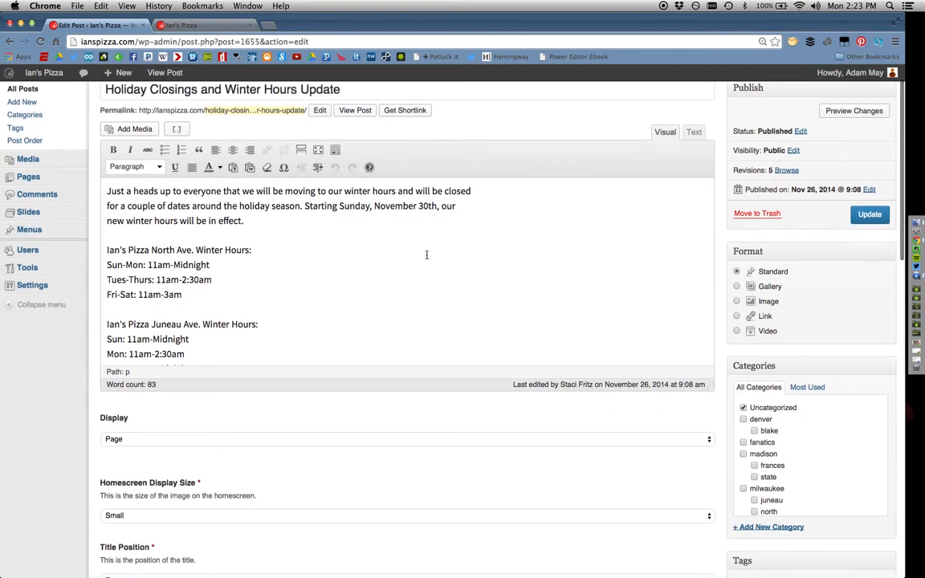
{"action": "scroll", "coordinate": [426, 255], "scroll_direction": "down", "scroll_amount": 5}
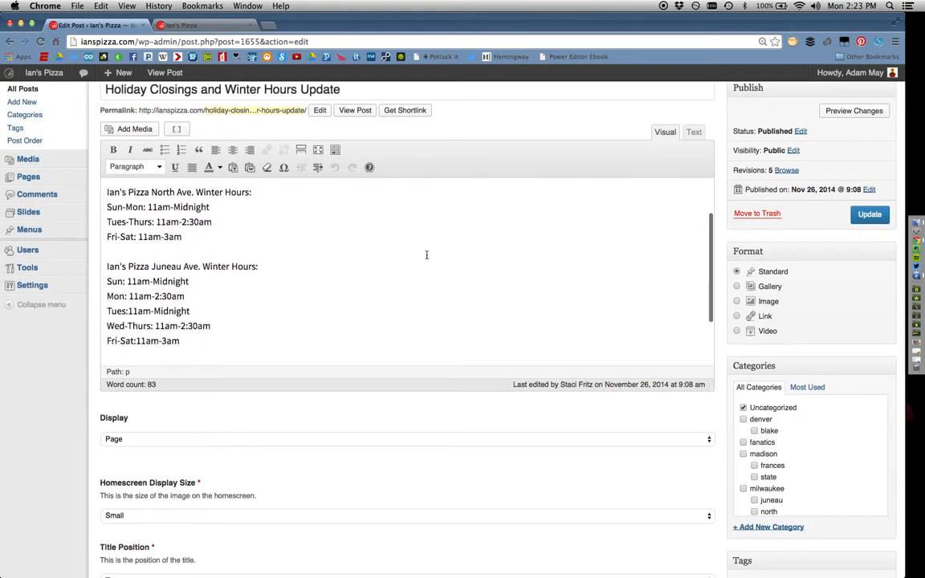
{"action": "scroll", "coordinate": [426, 255], "scroll_direction": "down", "scroll_amount": 2}
{"action": "scroll", "coordinate": [426, 255], "scroll_direction": "up", "scroll_amount": 2}
{"action": "scroll", "coordinate": [426, 254], "scroll_direction": "up", "scroll_amount": 5}
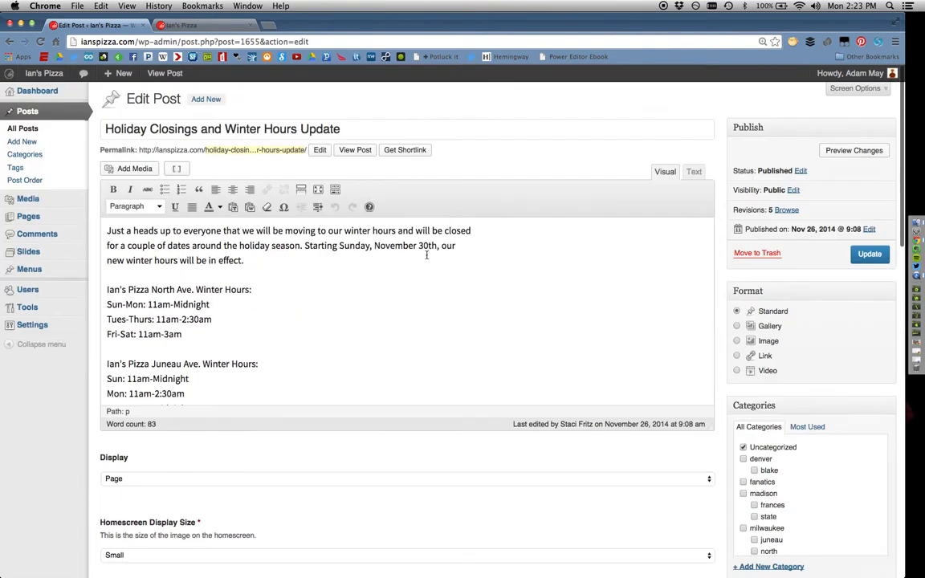
{"action": "scroll", "coordinate": [426, 254], "scroll_direction": "down", "scroll_amount": 5}
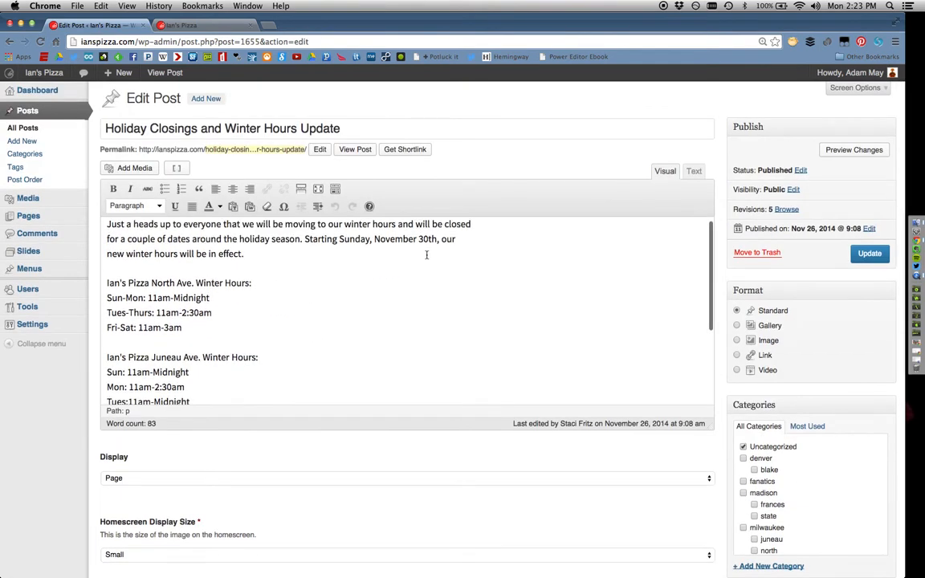
{"action": "scroll", "coordinate": [428, 257], "scroll_direction": "up", "scroll_amount": 2}
{"action": "scroll", "coordinate": [427, 258], "scroll_direction": "up", "scroll_amount": 4}
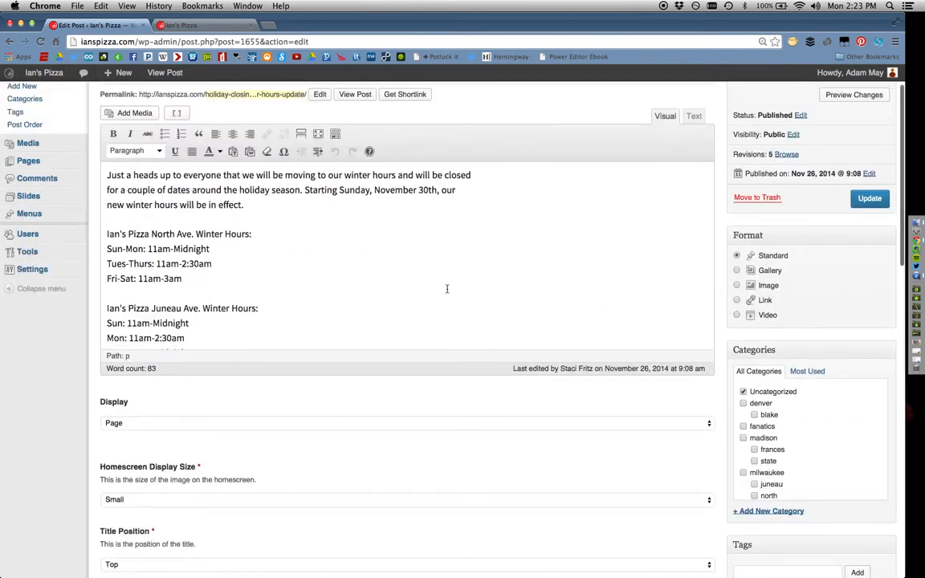
{"action": "scroll", "coordinate": [723, 328], "scroll_direction": "down", "scroll_amount": 1}
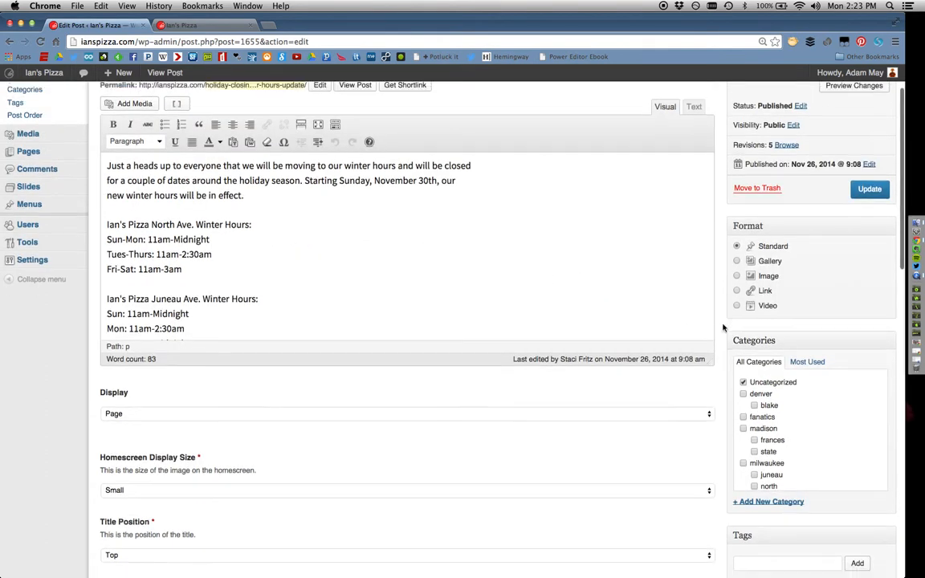
{"action": "scroll", "coordinate": [723, 327], "scroll_direction": "up", "scroll_amount": 2}
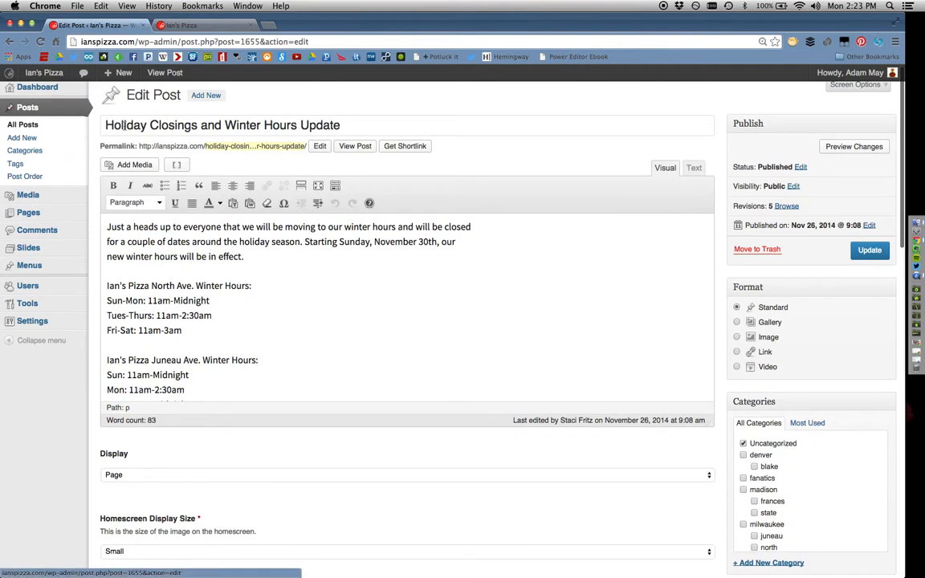
Highlight the post's title text, and open its permalink slug for editing and accept it.
{"action": "left_click_drag", "start_coordinate": [348, 125], "coordinate": [100, 126]}
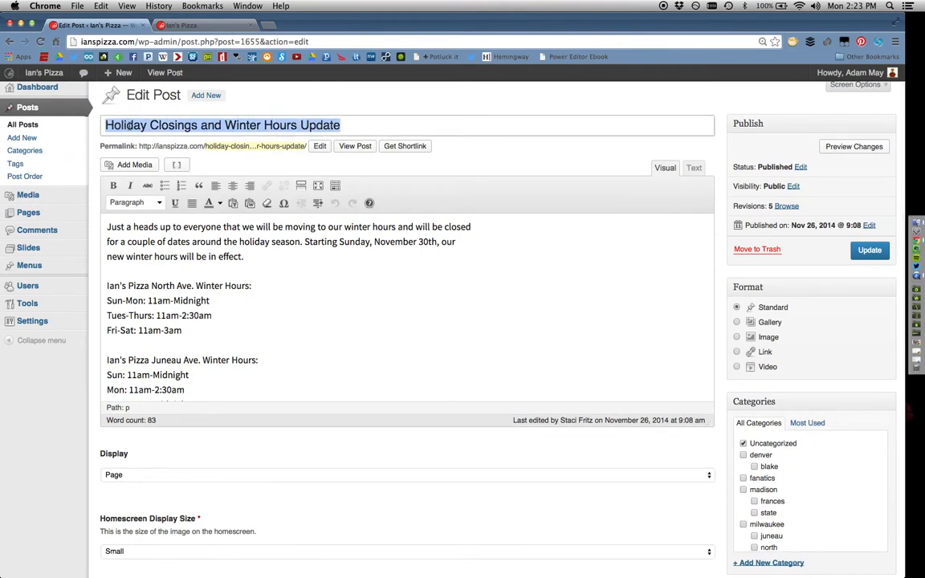
{"action": "left_click", "coordinate": [135, 125]}
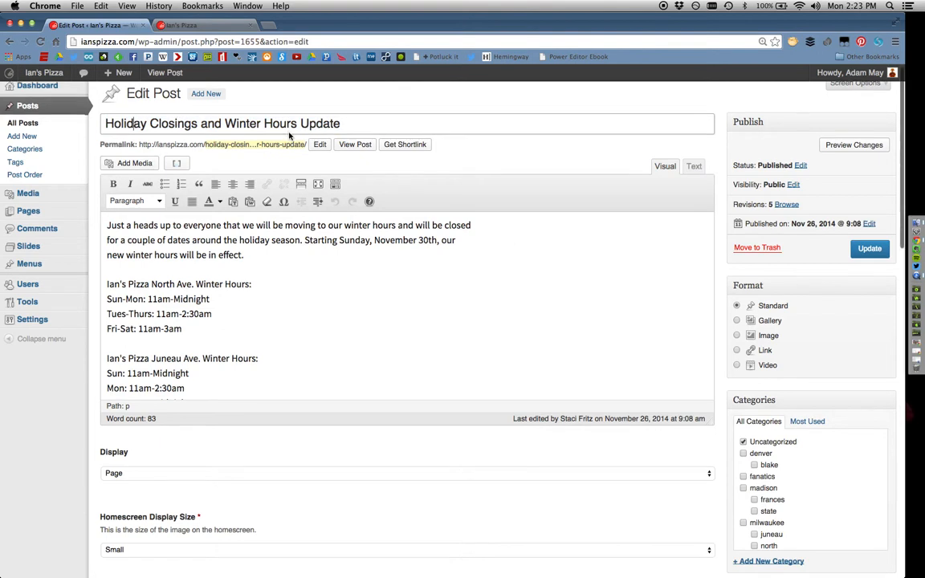
{"action": "scroll", "coordinate": [293, 135], "scroll_direction": "down", "scroll_amount": 1}
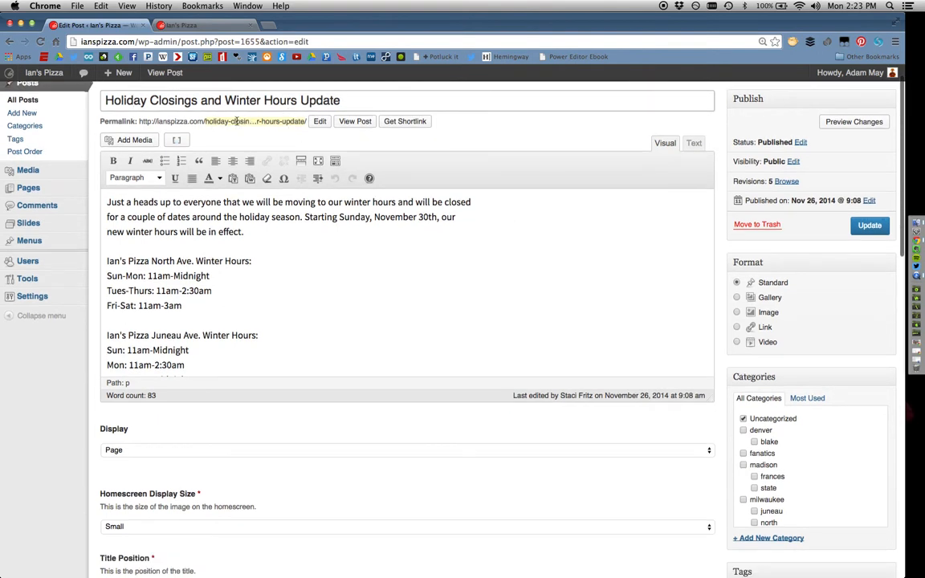
{"action": "left_click", "coordinate": [319, 122]}
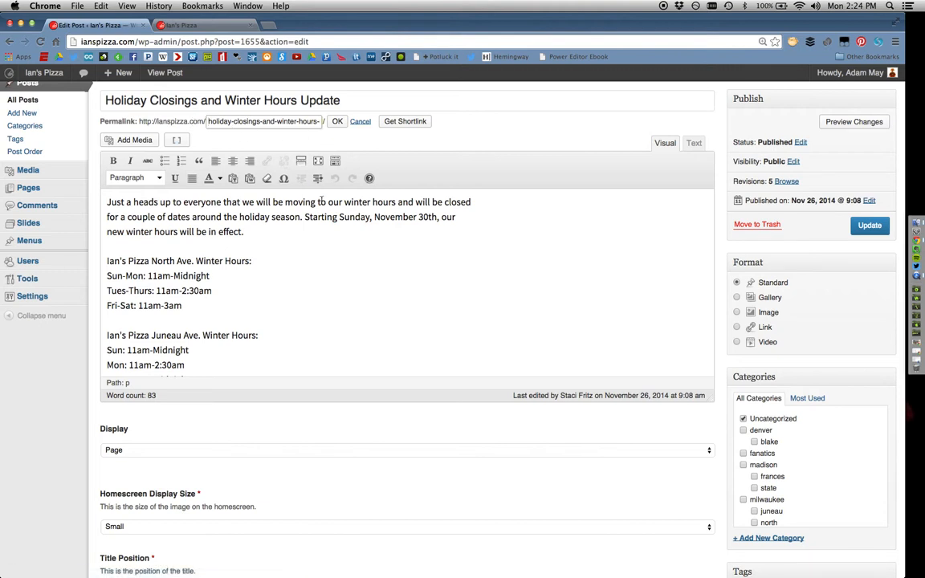
{"action": "left_click", "coordinate": [338, 122]}
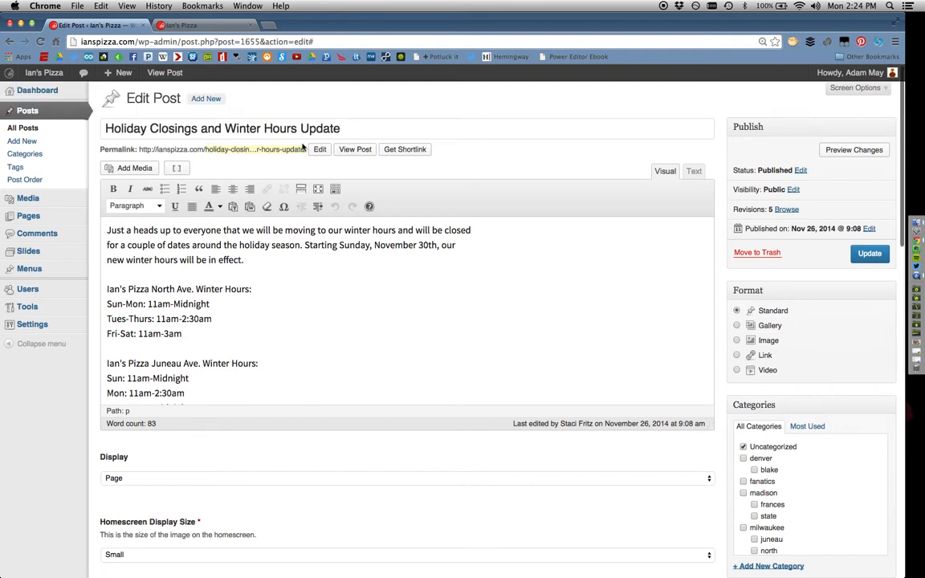
Examine the post's full body text and its Display, Homescreen Display Size, Title Position and Blurb settings.
{"action": "scroll", "coordinate": [227, 158], "scroll_direction": "down", "scroll_amount": 2}
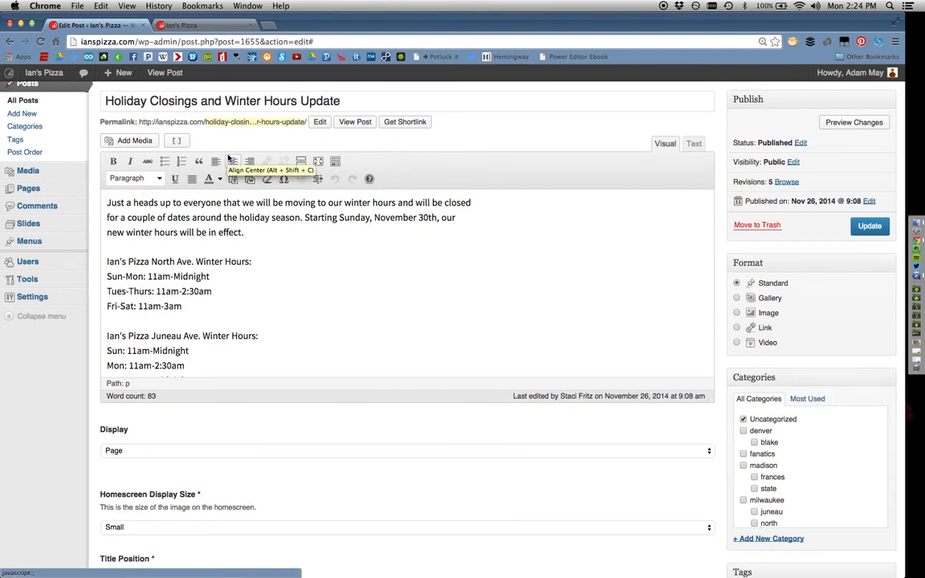
{"action": "scroll", "coordinate": [229, 159], "scroll_direction": "down", "scroll_amount": 1}
{"action": "scroll", "coordinate": [229, 158], "scroll_direction": "down", "scroll_amount": 1}
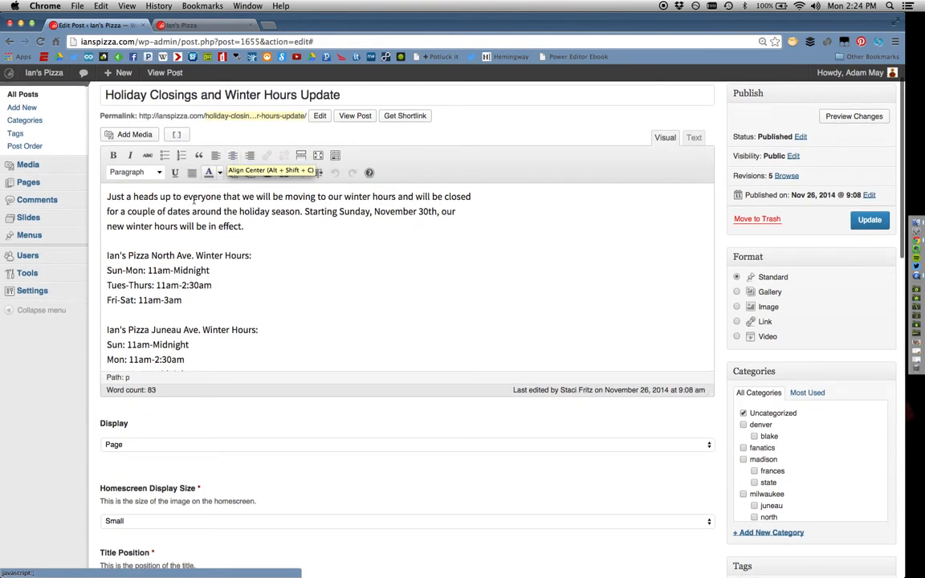
{"action": "scroll", "coordinate": [167, 210], "scroll_direction": "down", "scroll_amount": 3}
{"action": "scroll", "coordinate": [167, 210], "scroll_direction": "down", "scroll_amount": 4}
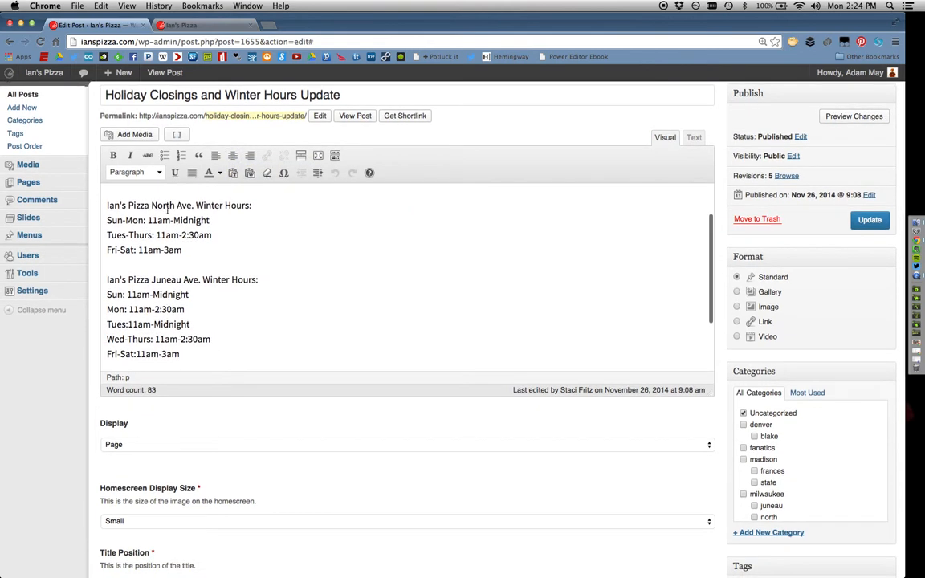
{"action": "scroll", "coordinate": [167, 210], "scroll_direction": "down", "scroll_amount": 3}
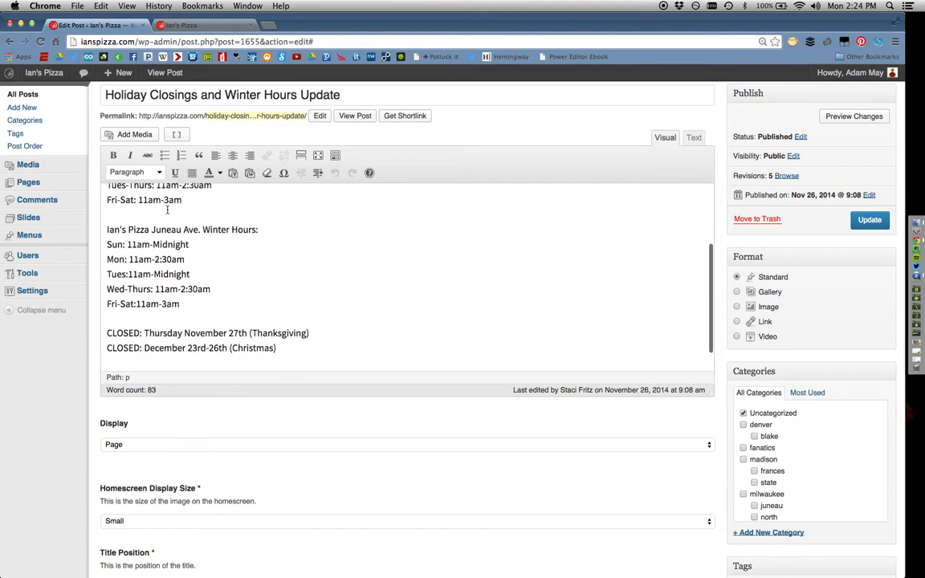
{"action": "scroll", "coordinate": [167, 210], "scroll_direction": "down", "scroll_amount": 1}
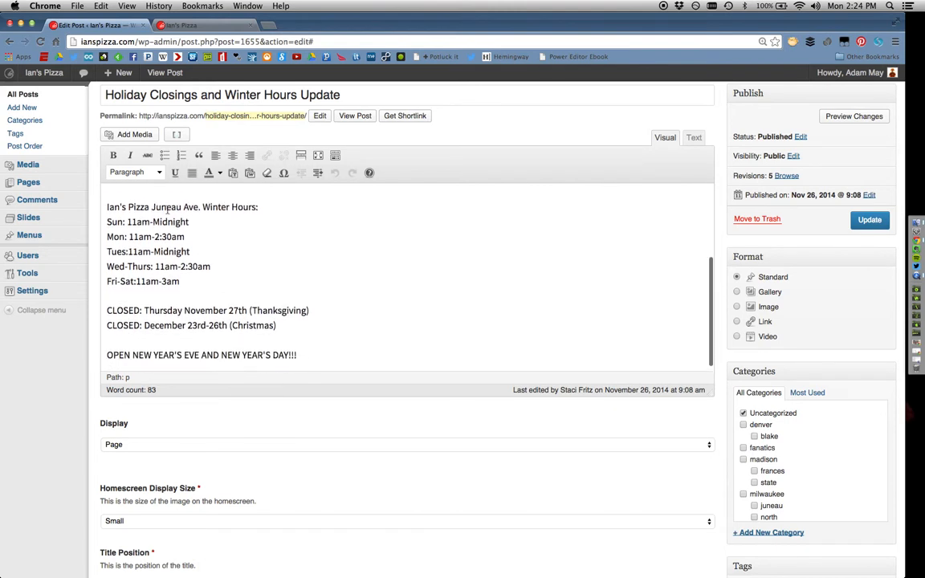
{"action": "scroll", "coordinate": [167, 210], "scroll_direction": "down", "scroll_amount": 4}
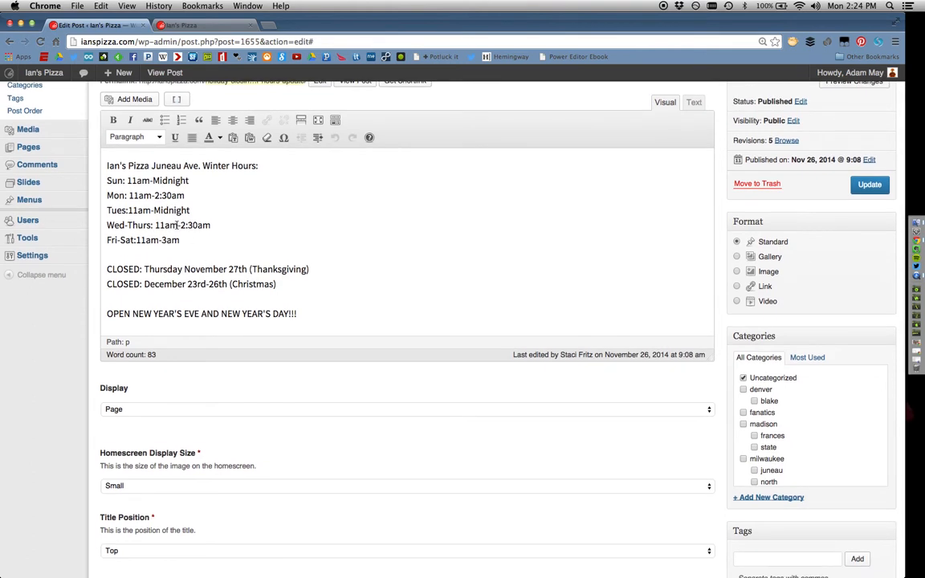
{"action": "scroll", "coordinate": [177, 225], "scroll_direction": "down", "scroll_amount": 4}
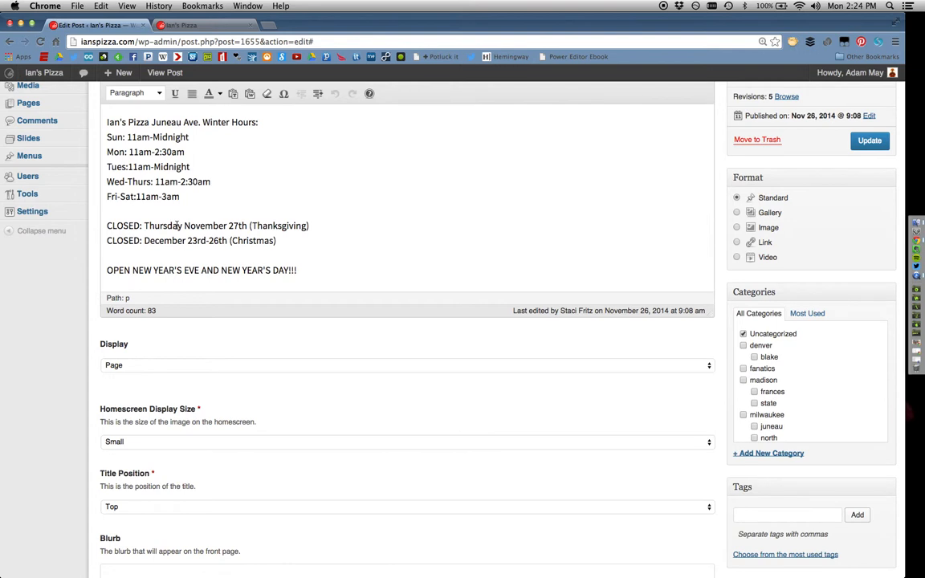
{"action": "scroll", "coordinate": [178, 225], "scroll_direction": "down", "scroll_amount": 5}
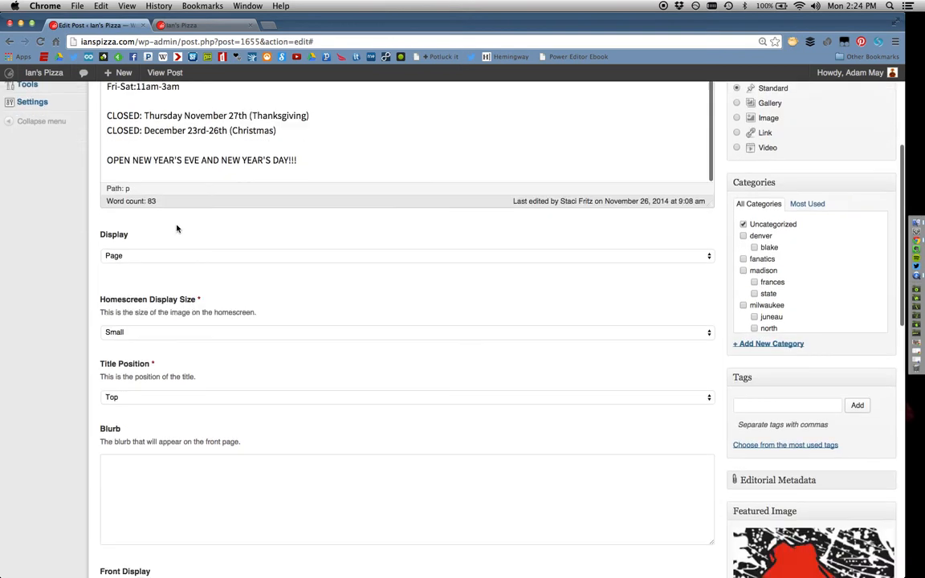
{"action": "scroll", "coordinate": [267, 311], "scroll_direction": "down", "scroll_amount": 2}
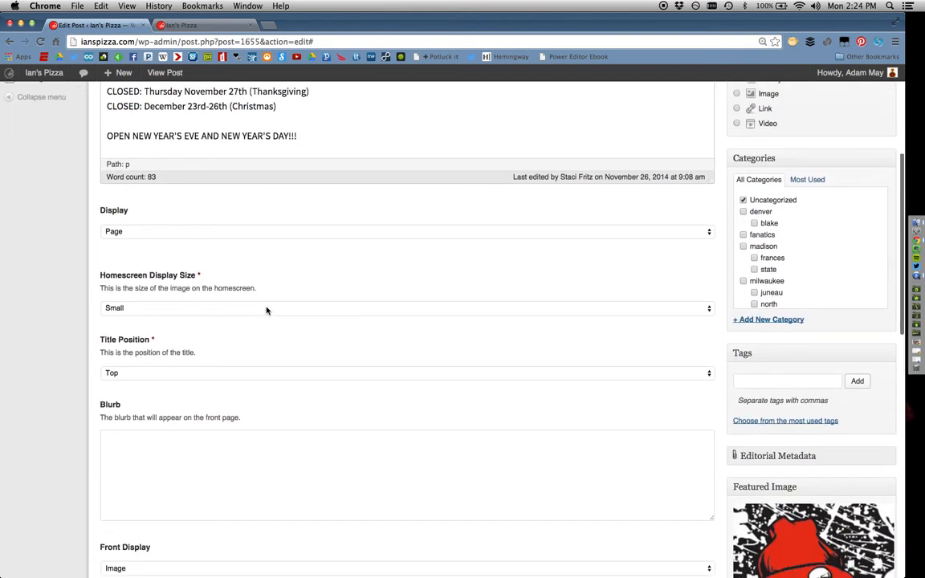
Point out the Blurb field and highlight the opening paragraph of the post's body text.
{"action": "left_click", "coordinate": [148, 435]}
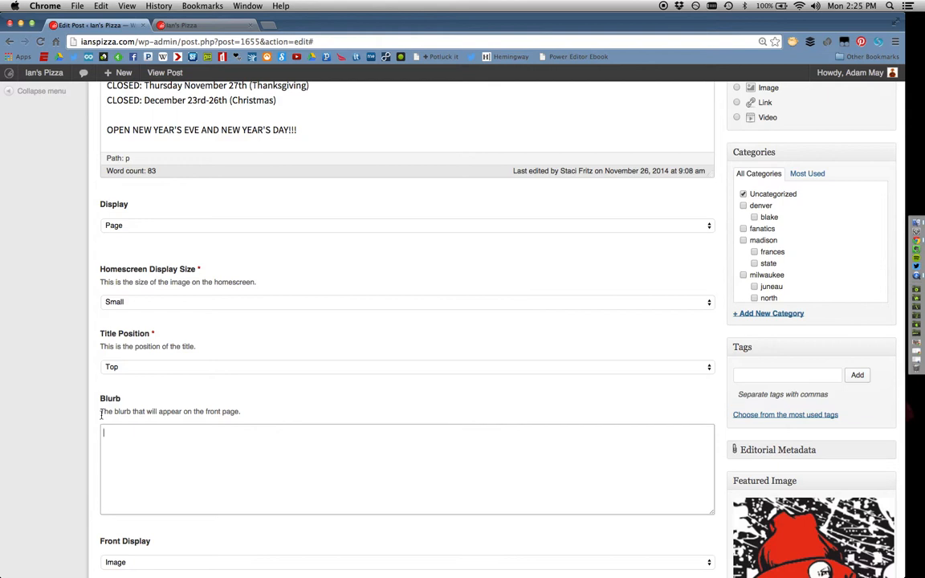
{"action": "scroll", "coordinate": [102, 404], "scroll_direction": "up", "scroll_amount": 10}
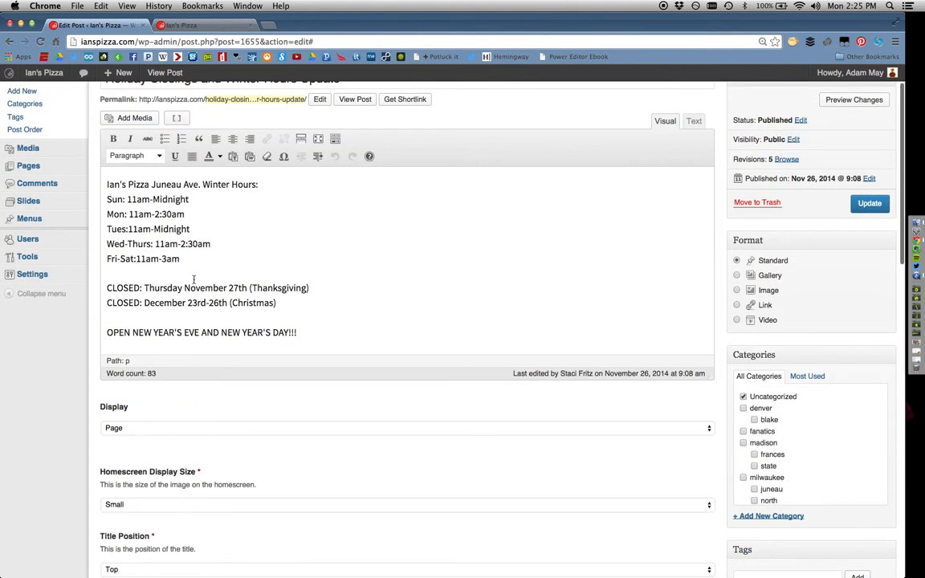
{"action": "scroll", "coordinate": [198, 277], "scroll_direction": "up", "scroll_amount": 2}
{"action": "mouse_move", "coordinate": [106, 229]}
{"action": "left_mouse_down"}
{"action": "mouse_move", "coordinate": [247, 259]}
{"action": "mouse_move", "coordinate": [156, 231]}
{"action": "mouse_move", "coordinate": [106, 231]}
{"action": "left_mouse_up"}
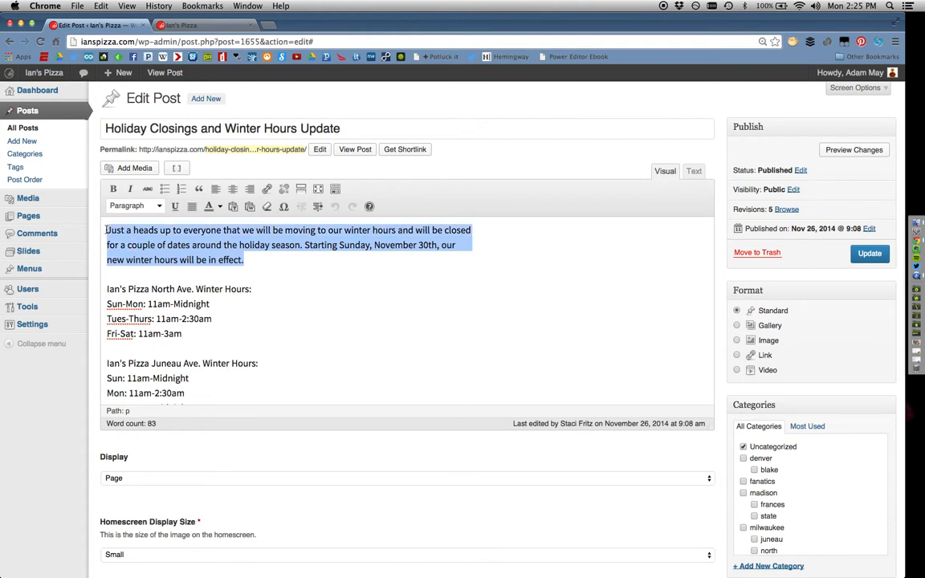
Switch the live homepage from the Madison view to the general Ian's view and inspect the "Holiday Closings and Winter Hours Update" tile's excerpt.
{"action": "left_click", "coordinate": [194, 27]}
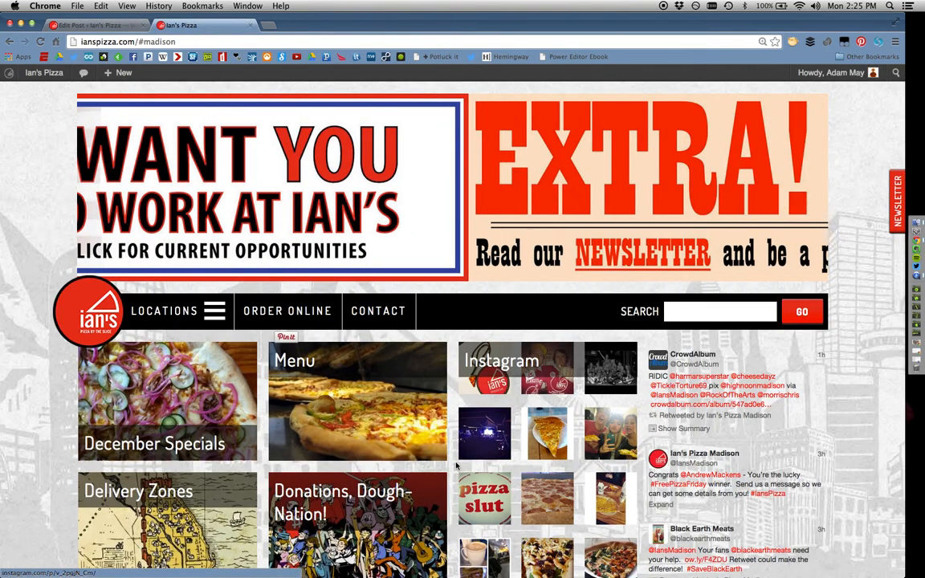
{"action": "scroll", "coordinate": [451, 457], "scroll_direction": "down", "scroll_amount": 5}
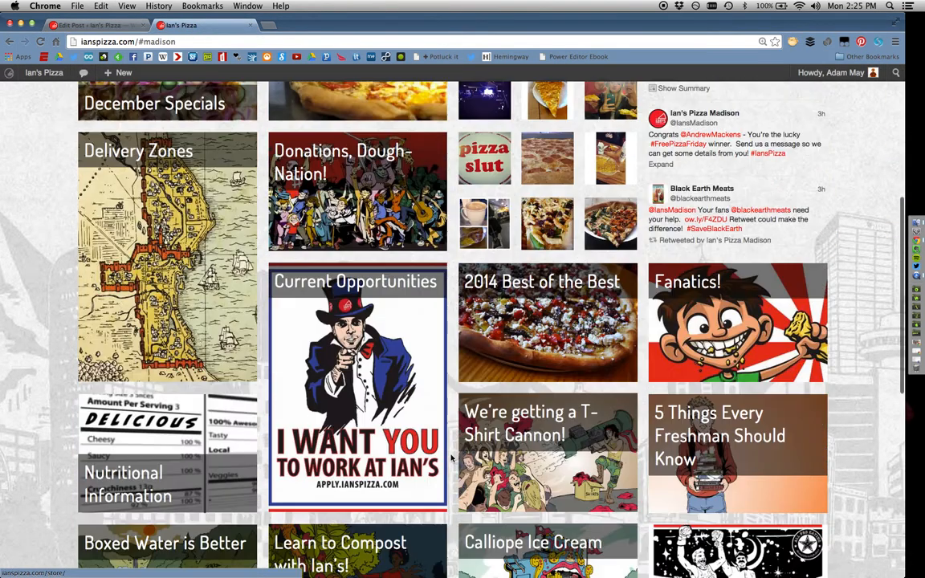
{"action": "scroll", "coordinate": [452, 457], "scroll_direction": "down", "scroll_amount": 2}
{"action": "scroll", "coordinate": [274, 351], "scroll_direction": "up", "scroll_amount": 10}
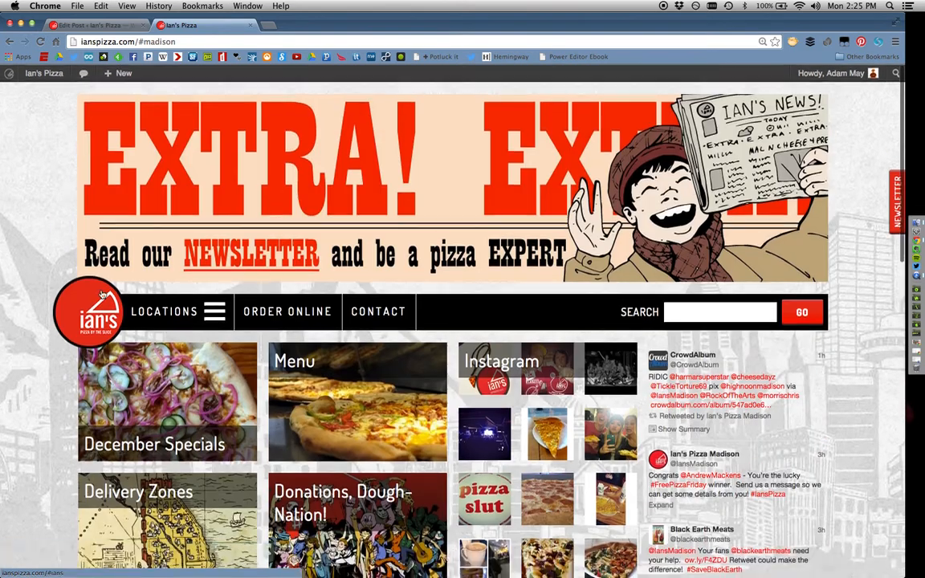
{"action": "left_click", "coordinate": [100, 313]}
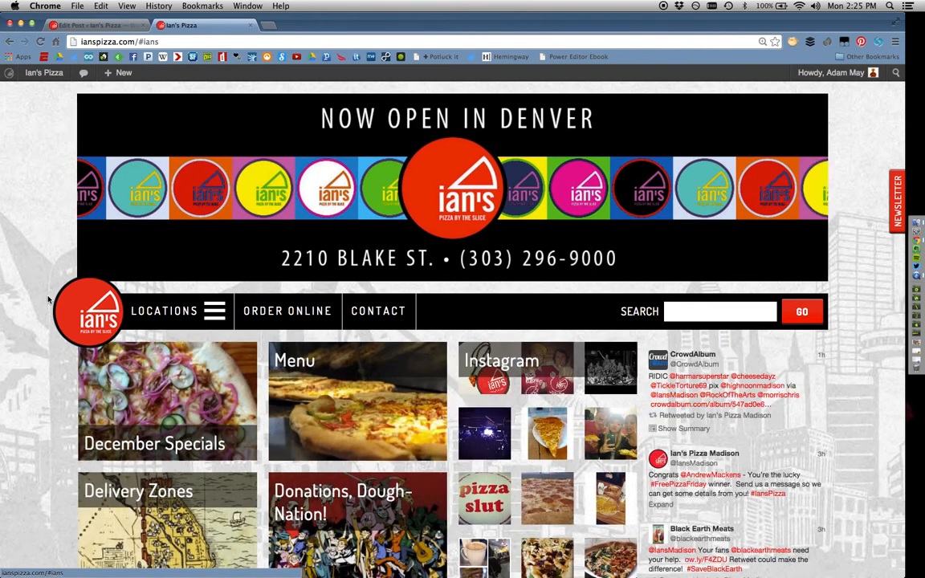
{"action": "scroll", "coordinate": [49, 300], "scroll_direction": "down", "scroll_amount": 2}
{"action": "scroll", "coordinate": [48, 300], "scroll_direction": "down", "scroll_amount": 5}
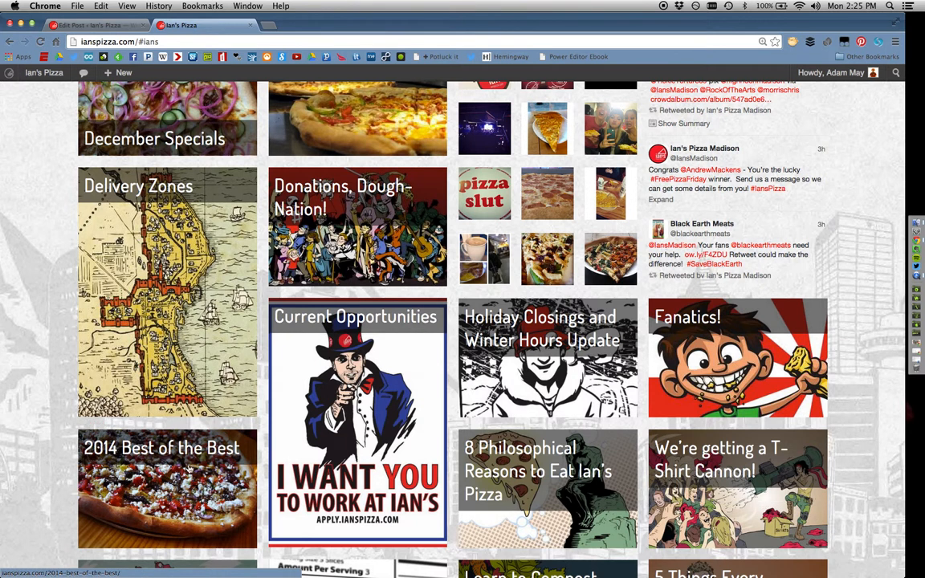
{"action": "scroll", "coordinate": [51, 448], "scroll_direction": "down", "scroll_amount": 3}
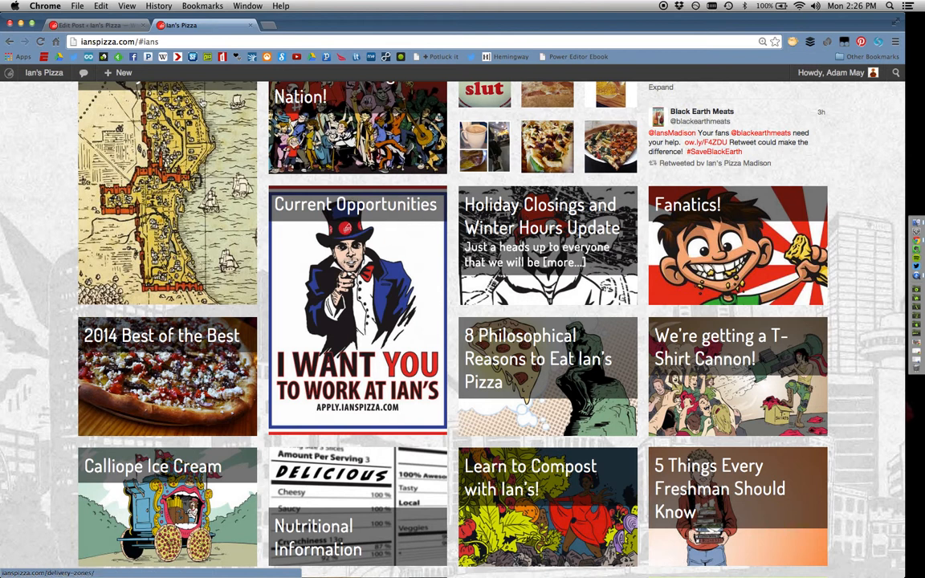
Return to the post editor and fill in the Blurb with "Find out which days we will be closed this winter.".
{"action": "left_click", "coordinate": [108, 31]}
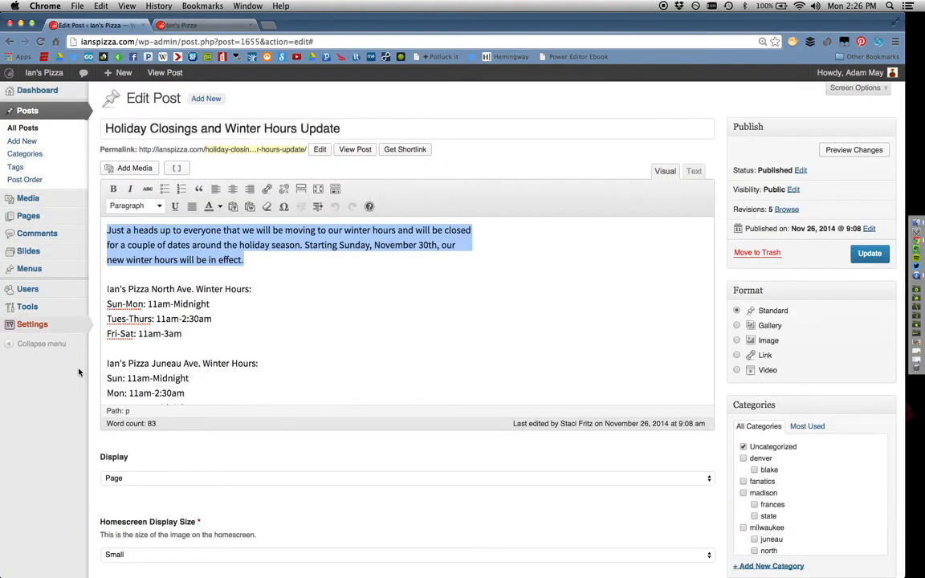
{"action": "scroll", "coordinate": [93, 405], "scroll_direction": "down", "scroll_amount": 5}
{"action": "scroll", "coordinate": [93, 402], "scroll_direction": "up", "scroll_amount": 1}
{"action": "left_click", "coordinate": [160, 319]}
{"action": "type", "text": "Find out which days we will be closed this winter."}
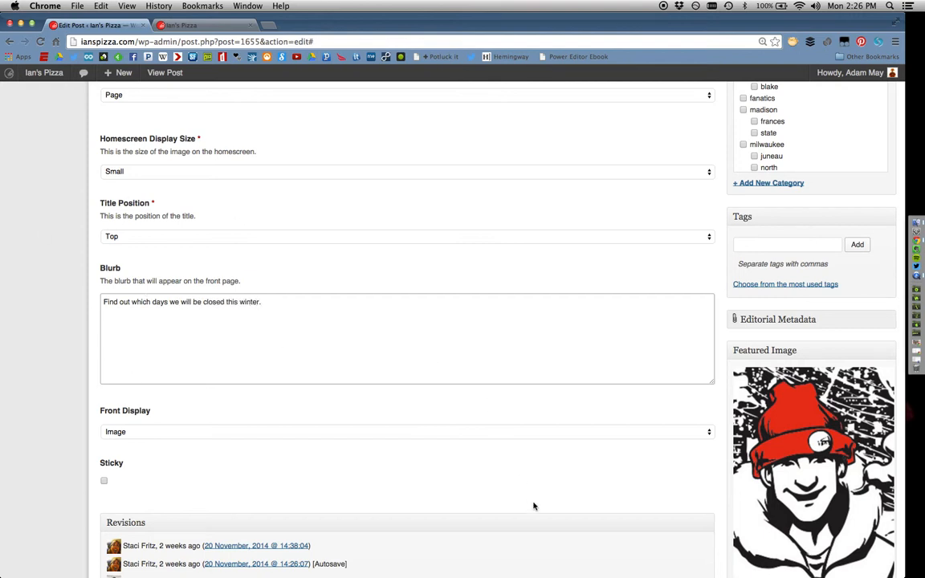
Compare the title positions and blurbs of the post tiles on the live homepage.
{"action": "left_click", "coordinate": [195, 27]}
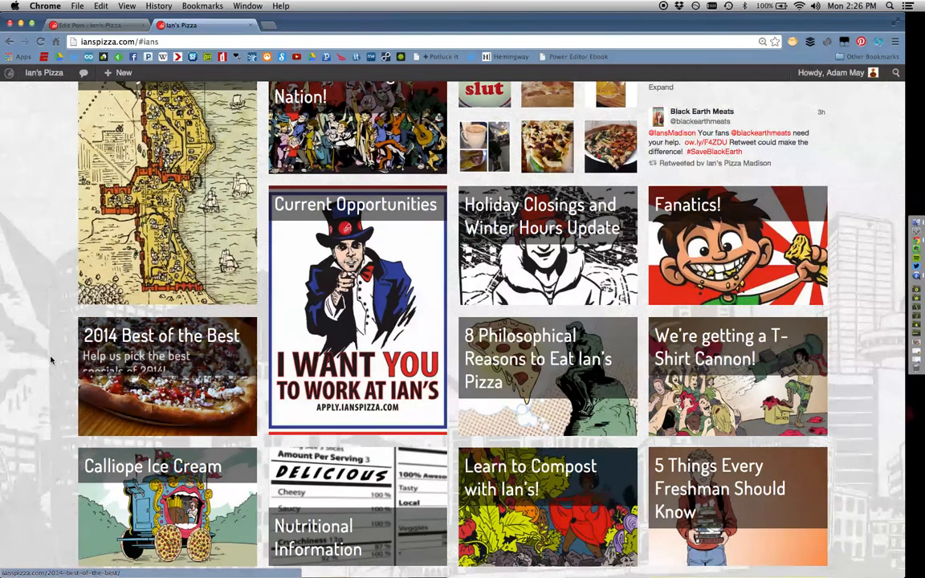
{"action": "scroll", "coordinate": [51, 360], "scroll_direction": "down", "scroll_amount": 3}
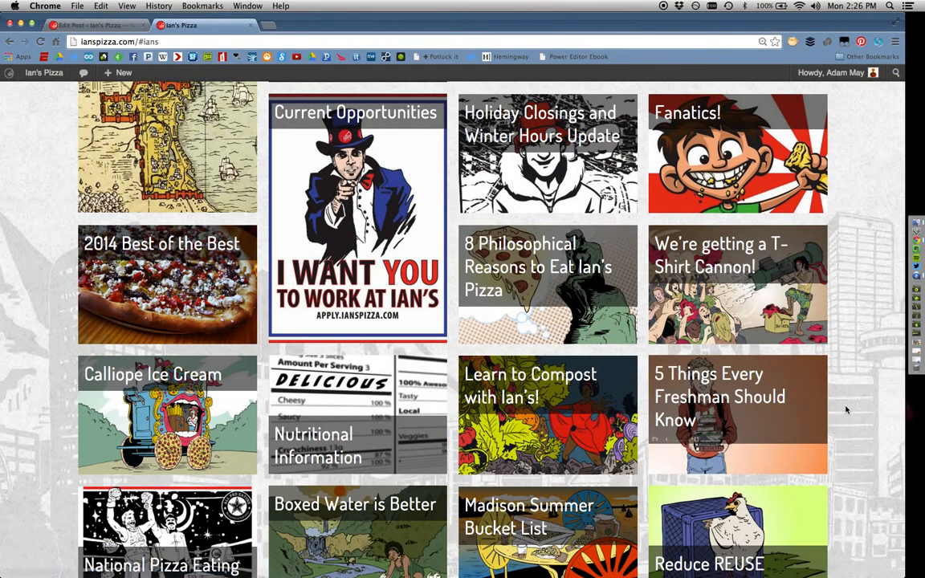
{"action": "scroll", "coordinate": [839, 408], "scroll_direction": "down", "scroll_amount": 2}
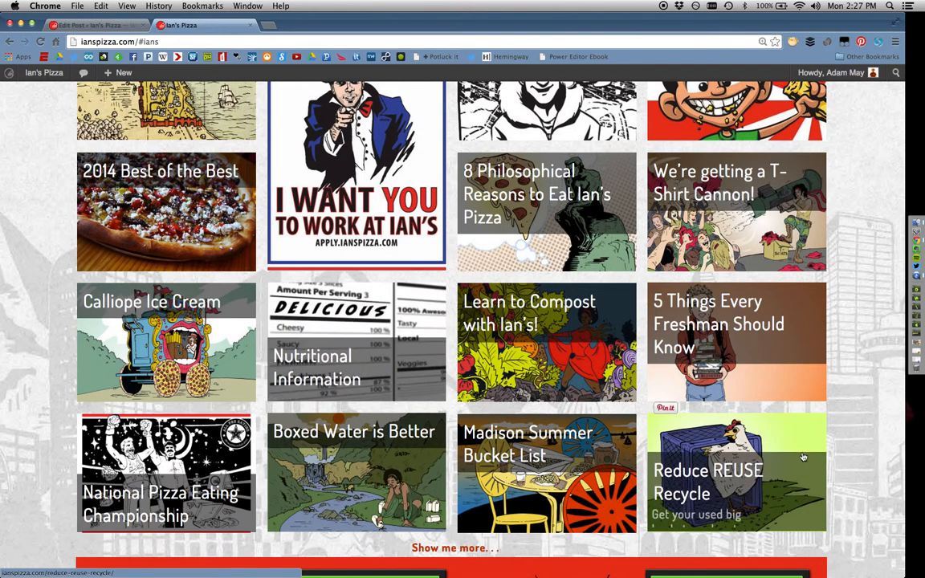
{"action": "scroll", "coordinate": [799, 450], "scroll_direction": "up", "scroll_amount": 1}
{"action": "scroll", "coordinate": [802, 456], "scroll_direction": "up", "scroll_amount": 1}
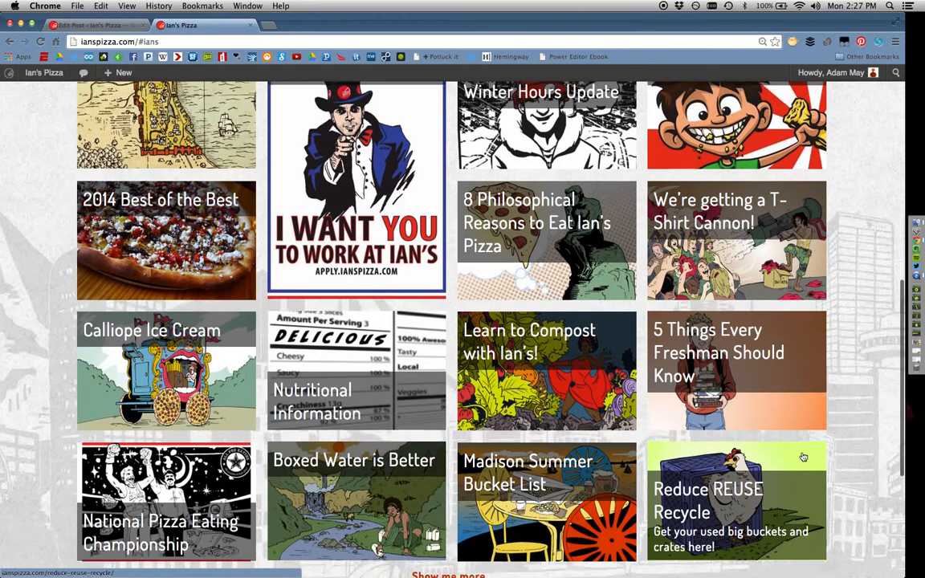
{"action": "scroll", "coordinate": [538, 233], "scroll_direction": "up", "scroll_amount": 2}
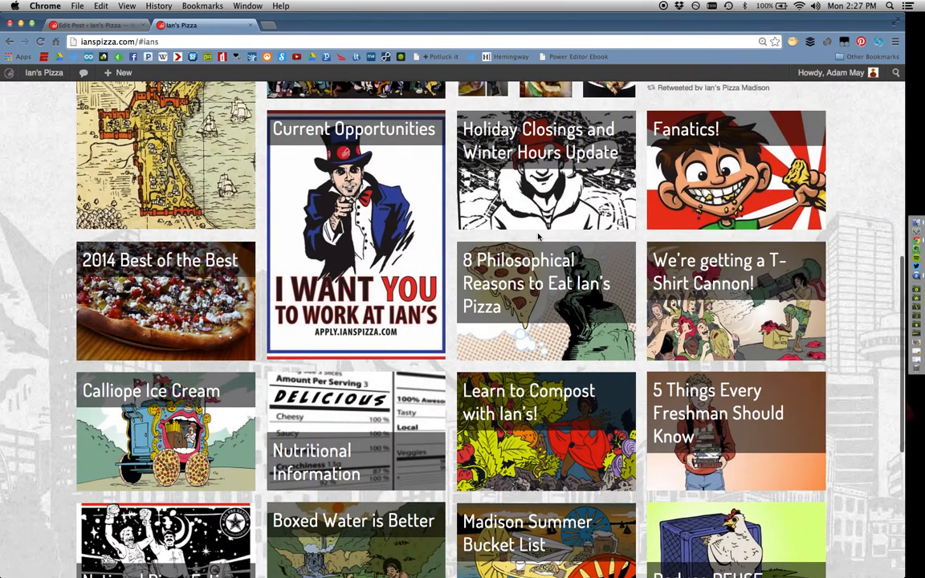
{"action": "mouse_move", "coordinate": [540, 213]}
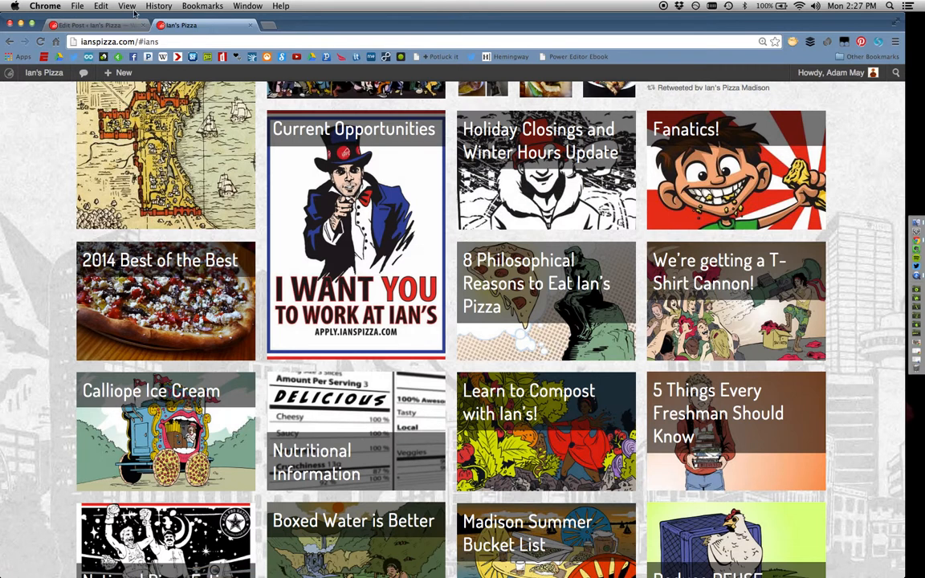
Set the Holiday Closings post's Title Position to Bottom and update the post.
{"action": "left_click", "coordinate": [112, 25]}
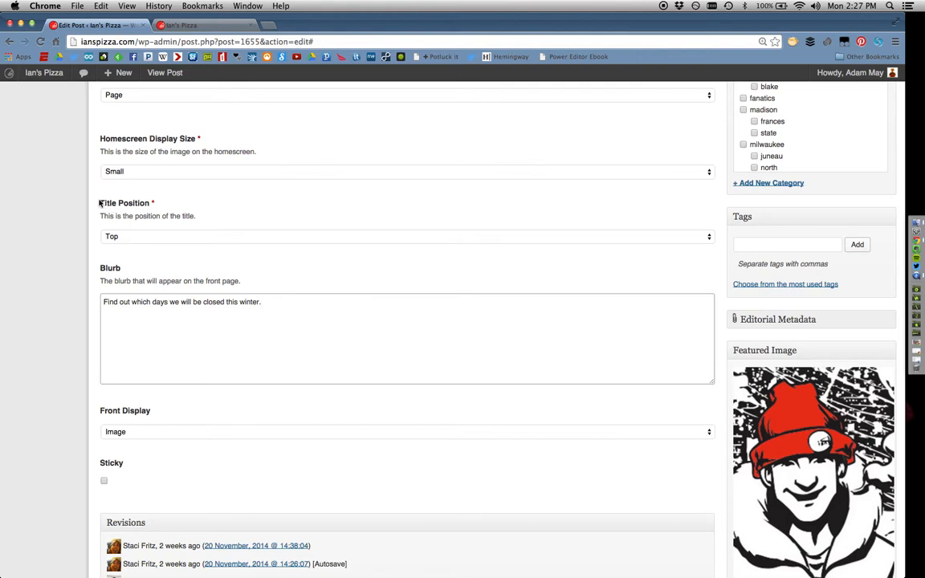
{"action": "left_click_drag", "start_coordinate": [98, 202], "coordinate": [154, 204]}
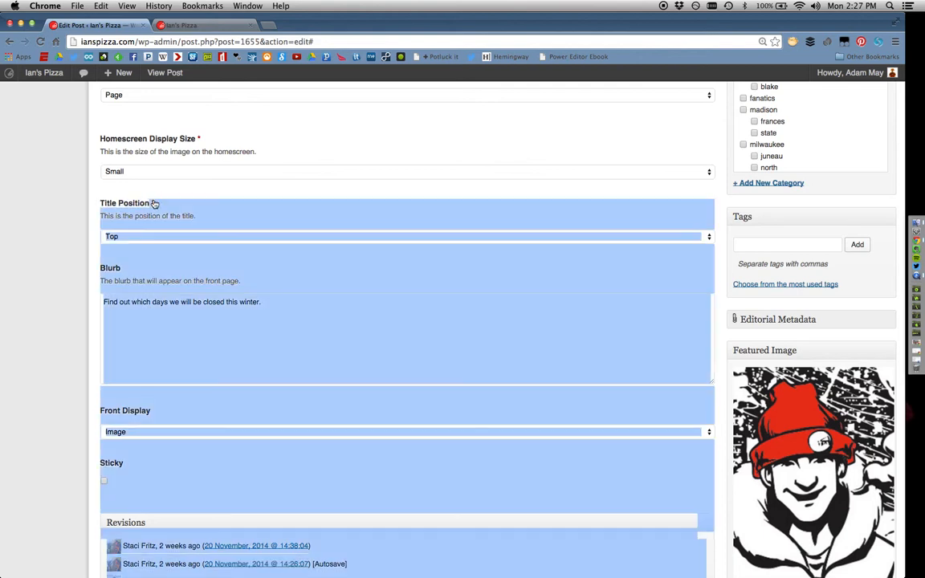
{"action": "left_click", "coordinate": [100, 209]}
{"action": "left_click", "coordinate": [114, 238]}
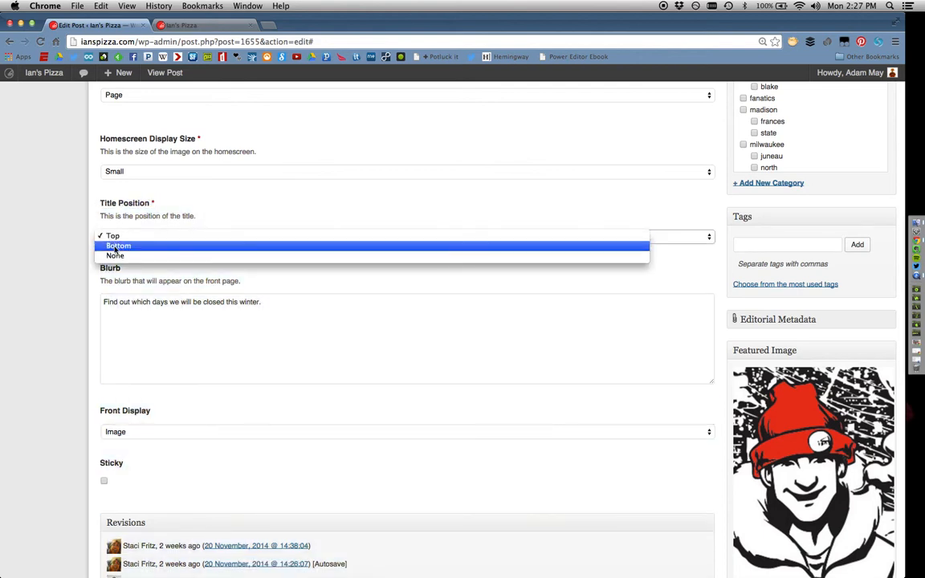
{"action": "left_click", "coordinate": [117, 246]}
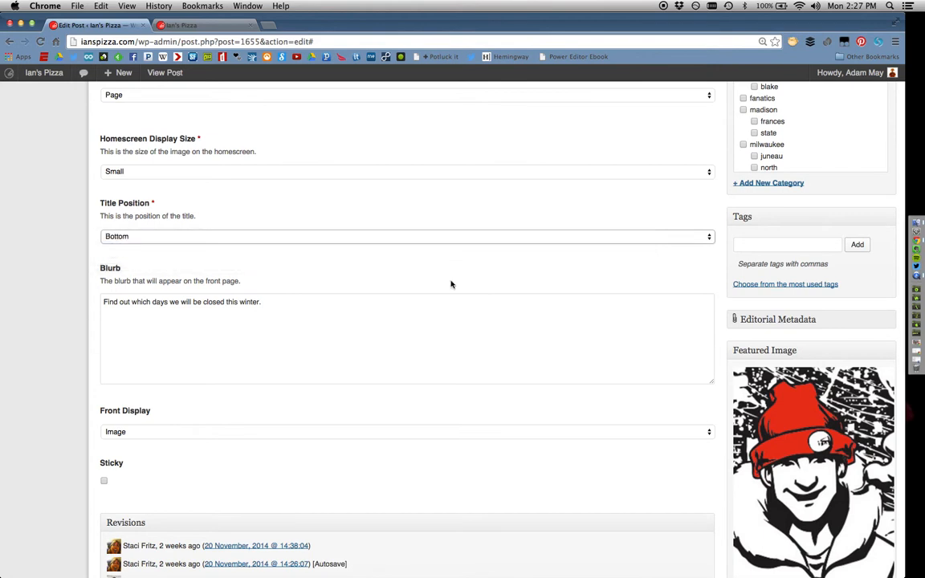
{"action": "scroll", "coordinate": [722, 235], "scroll_direction": "up", "scroll_amount": 10}
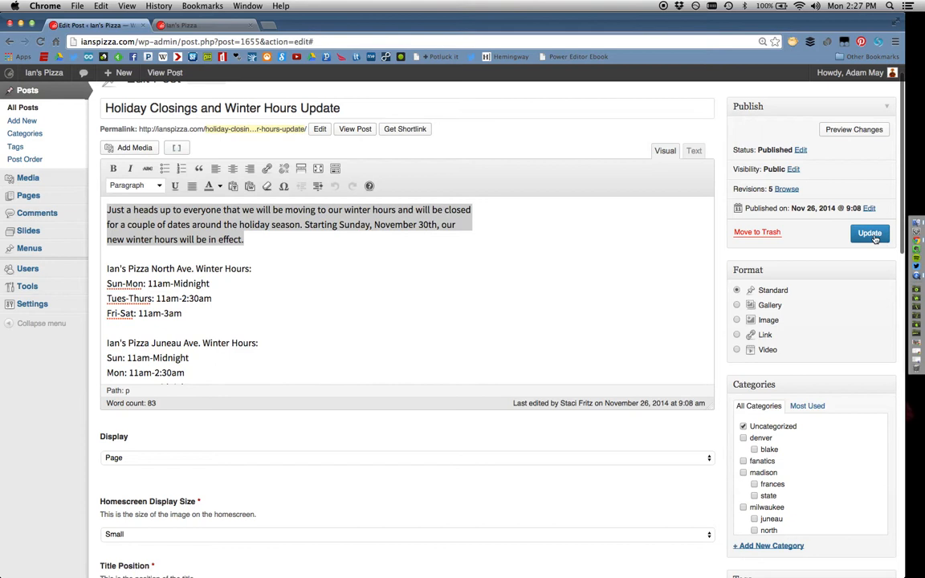
{"action": "left_click", "coordinate": [872, 235]}
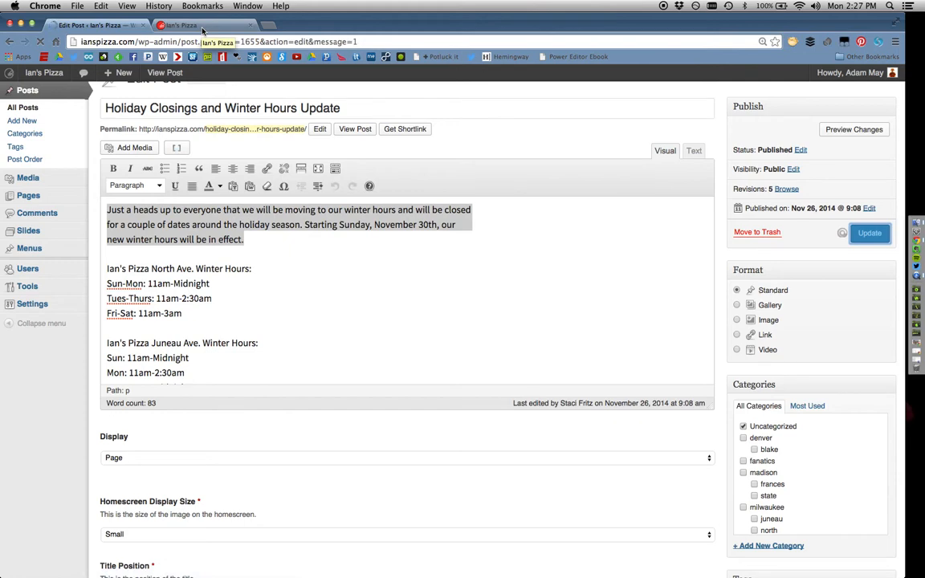
Reload the live homepage and check the title position and blurb on the Holiday Closings tile.
{"action": "left_click", "coordinate": [202, 26]}
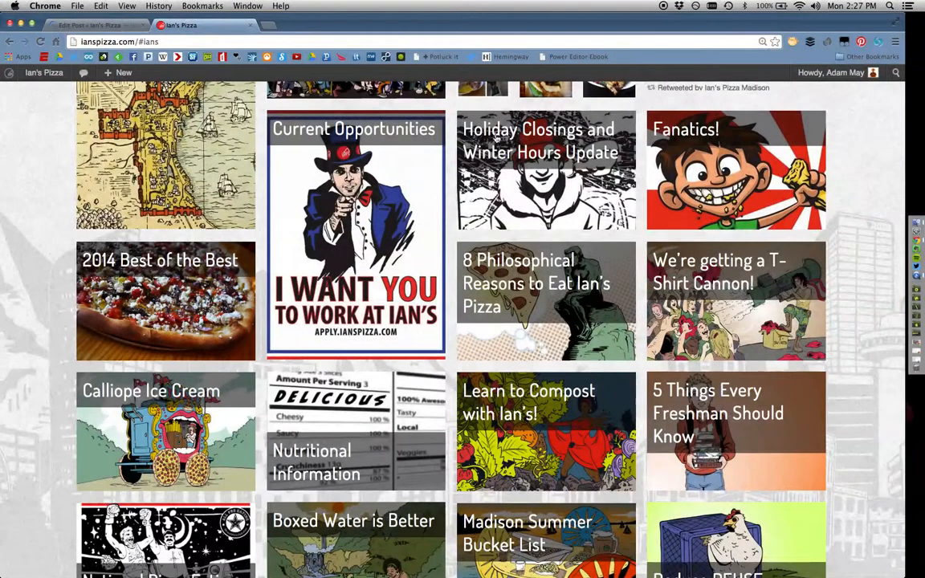
{"action": "mouse_move", "coordinate": [495, 140]}
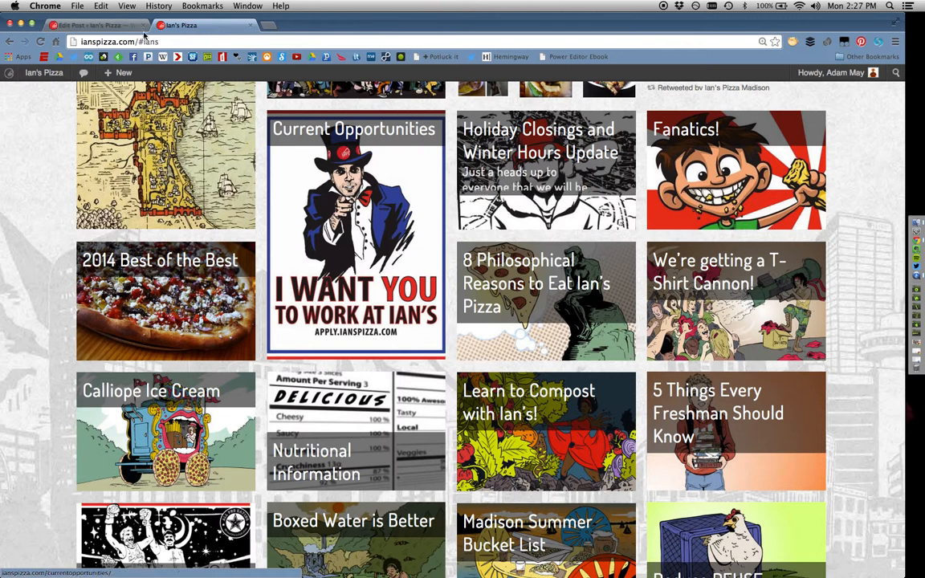
{"action": "left_click", "coordinate": [39, 42]}
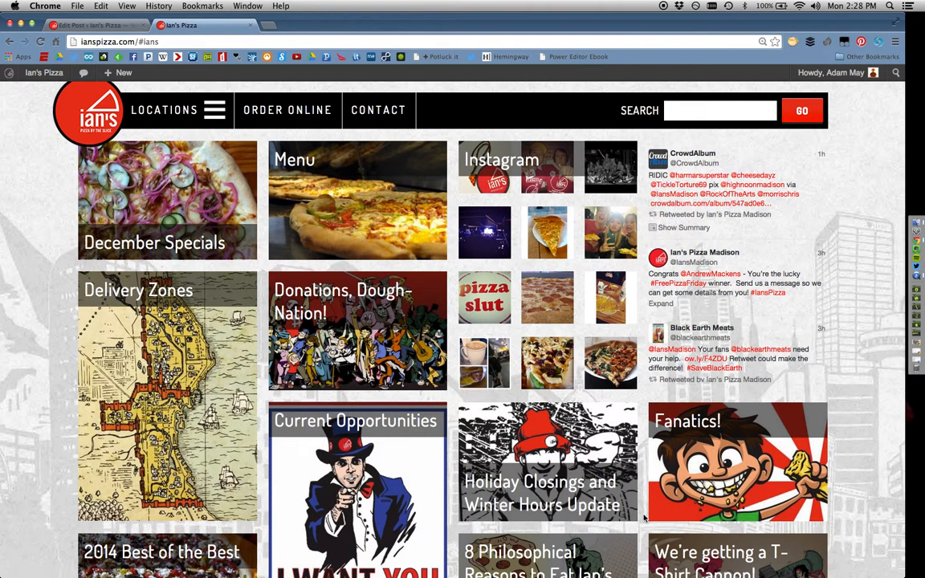
{"action": "scroll", "coordinate": [644, 518], "scroll_direction": "down", "scroll_amount": 2}
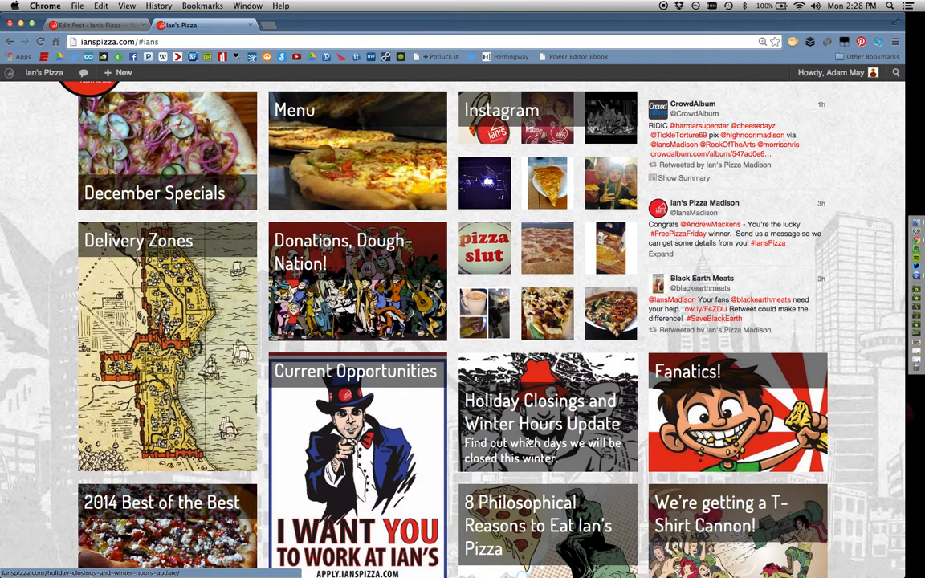
Return to the post editor and view the Homescreen Display Size options, keeping Small selected.
{"action": "left_click", "coordinate": [69, 27]}
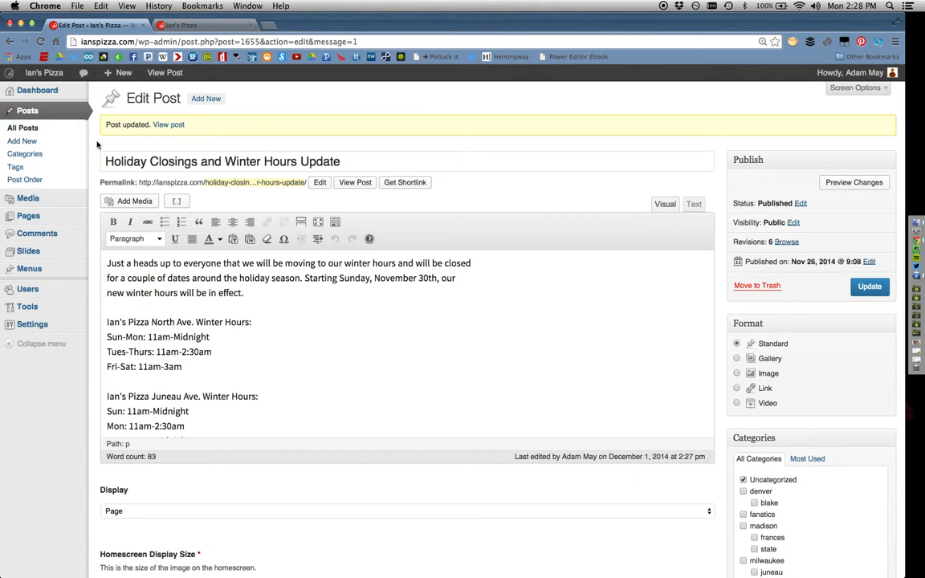
{"action": "scroll", "coordinate": [97, 144], "scroll_direction": "down", "scroll_amount": 1}
{"action": "scroll", "coordinate": [96, 144], "scroll_direction": "down", "scroll_amount": 3}
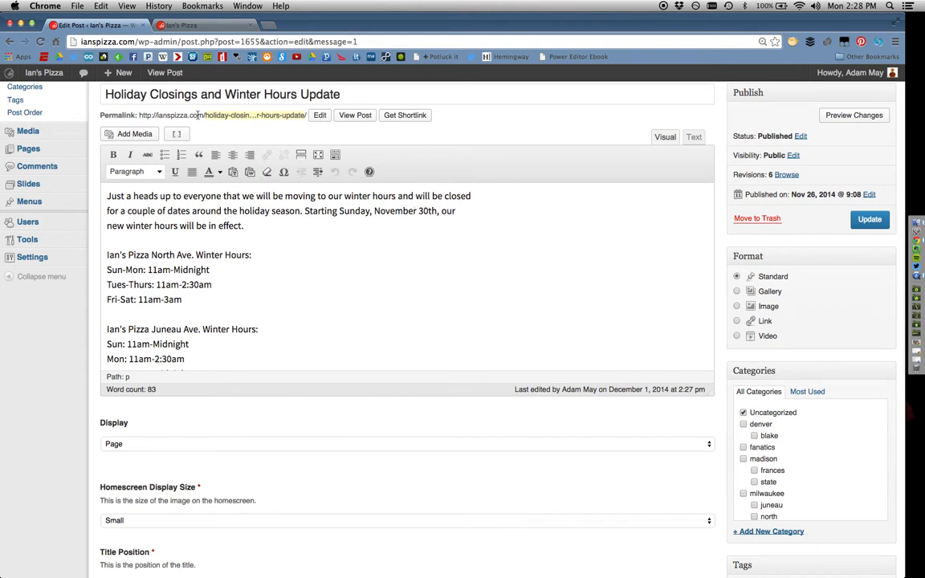
{"action": "scroll", "coordinate": [188, 238], "scroll_direction": "down", "scroll_amount": 10}
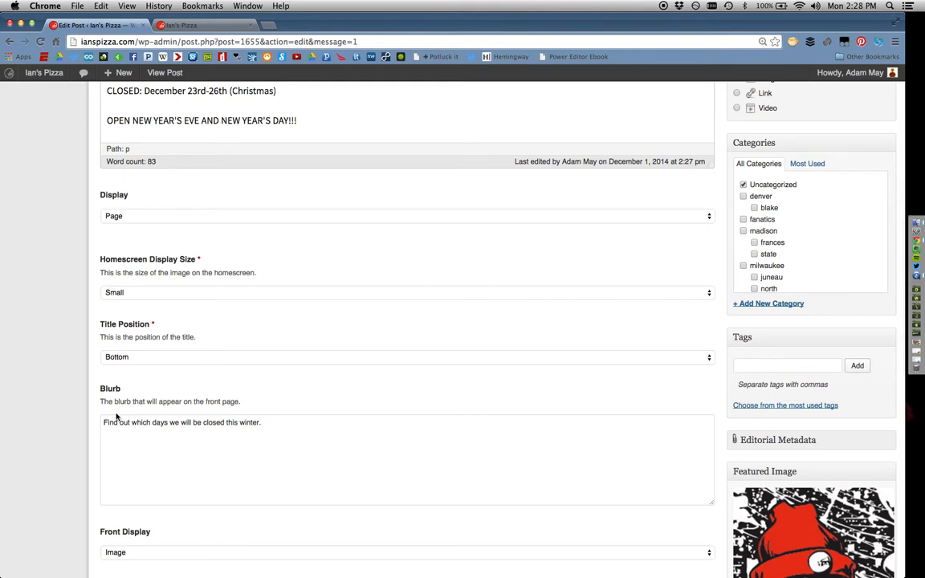
{"action": "left_click", "coordinate": [125, 294]}
{"action": "left_click", "coordinate": [124, 295]}
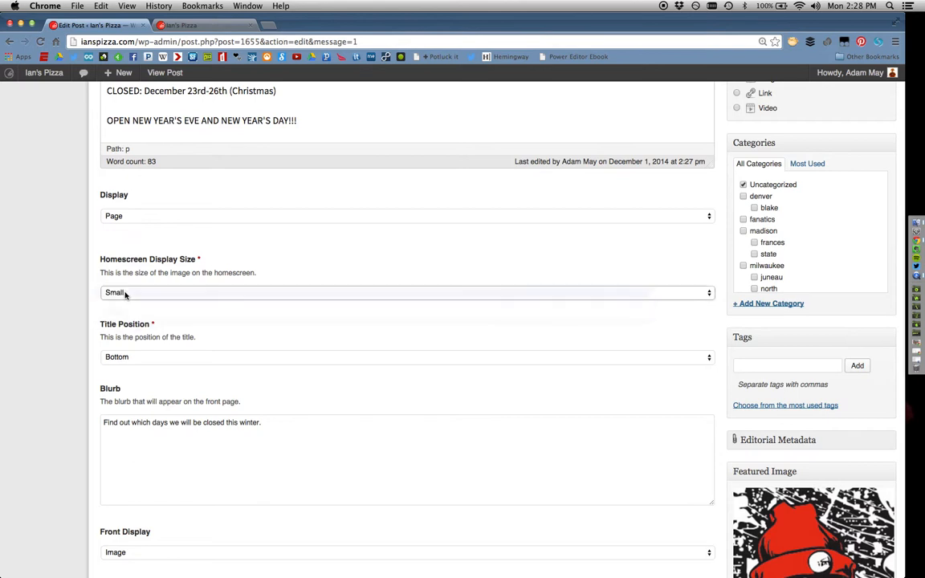
Compare the display sizes of the post tiles on the live homepage.
{"action": "left_click", "coordinate": [194, 25]}
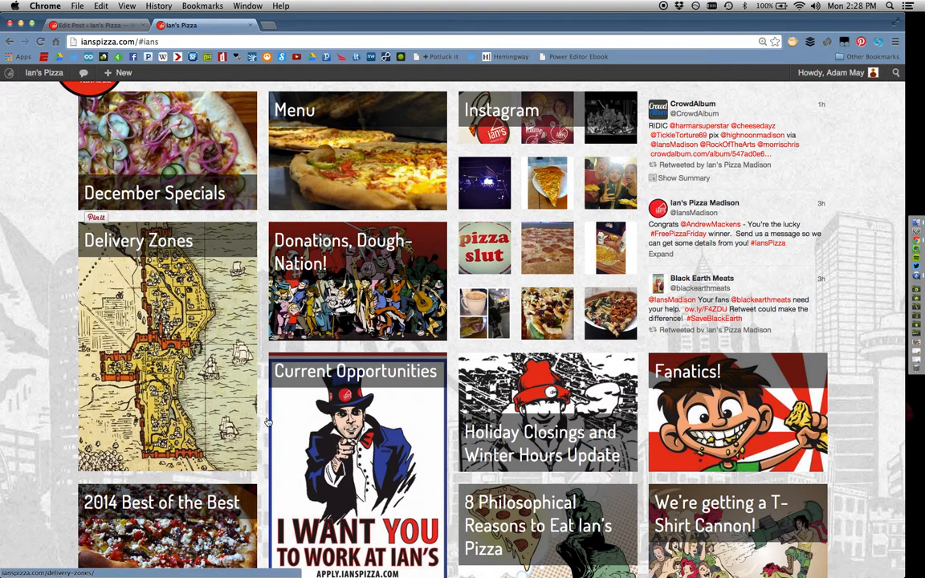
{"action": "scroll", "coordinate": [327, 433], "scroll_direction": "down", "scroll_amount": 1}
{"action": "scroll", "coordinate": [327, 433], "scroll_direction": "down", "scroll_amount": 2}
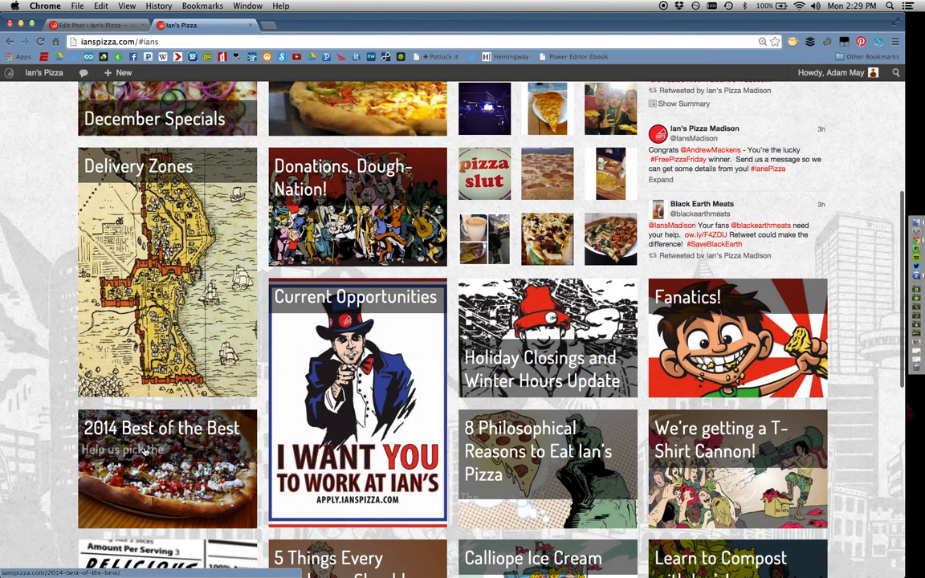
{"action": "scroll", "coordinate": [31, 431], "scroll_direction": "down", "scroll_amount": 3}
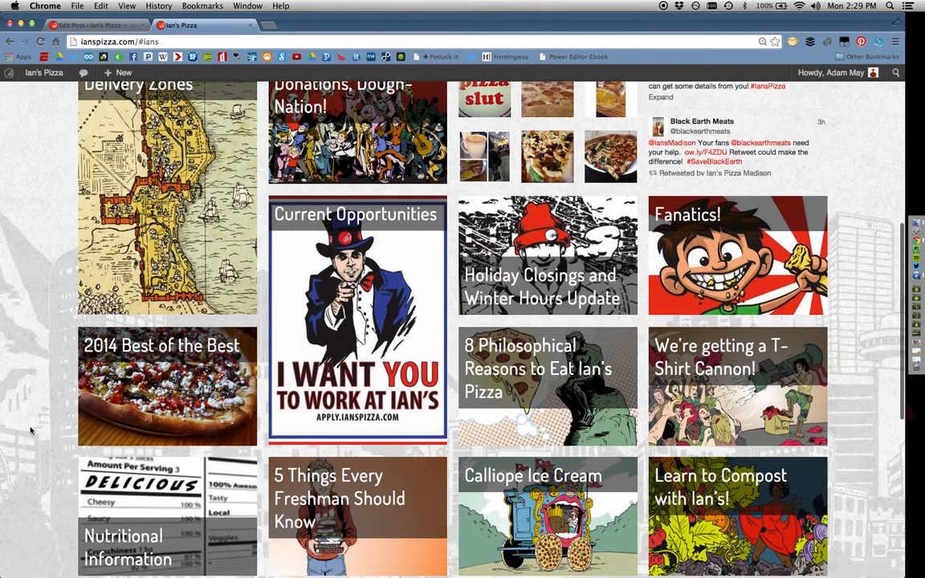
{"action": "scroll", "coordinate": [31, 432], "scroll_direction": "down", "scroll_amount": 3}
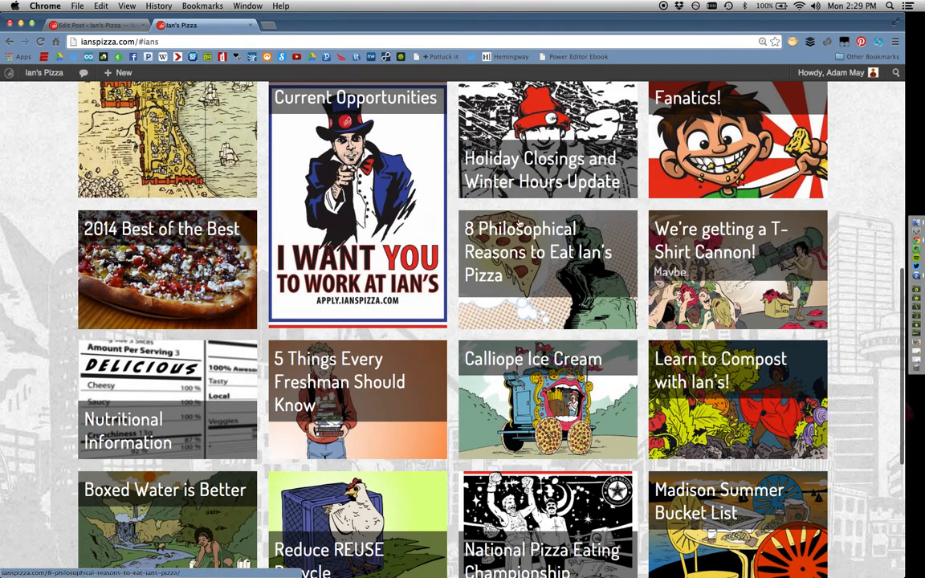
Examine the Holiday Closings tile beside its neighbouring post tiles on the live homepage.
{"action": "scroll", "coordinate": [454, 187], "scroll_direction": "up", "scroll_amount": 1}
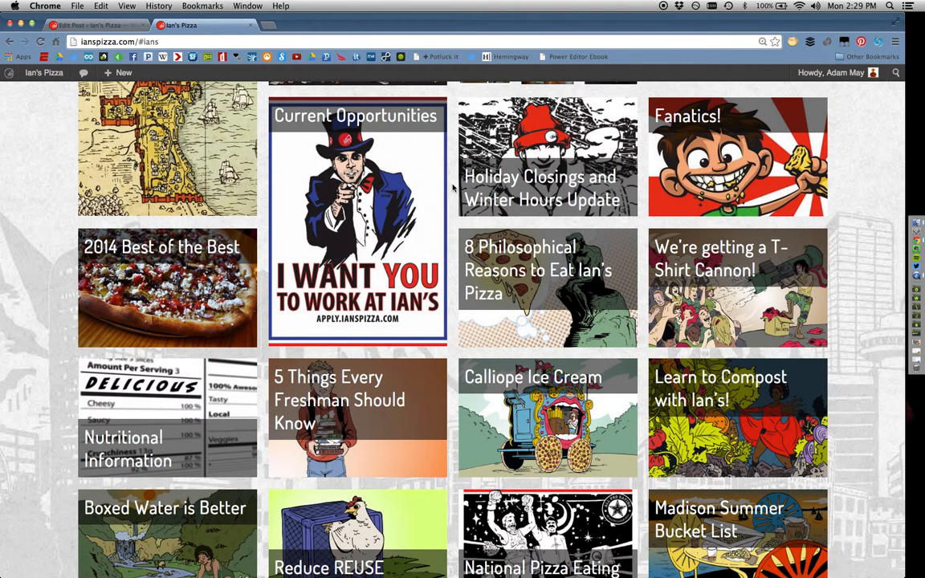
{"action": "scroll", "coordinate": [453, 187], "scroll_direction": "up", "scroll_amount": 1}
{"action": "scroll", "coordinate": [453, 187], "scroll_direction": "up", "scroll_amount": 4}
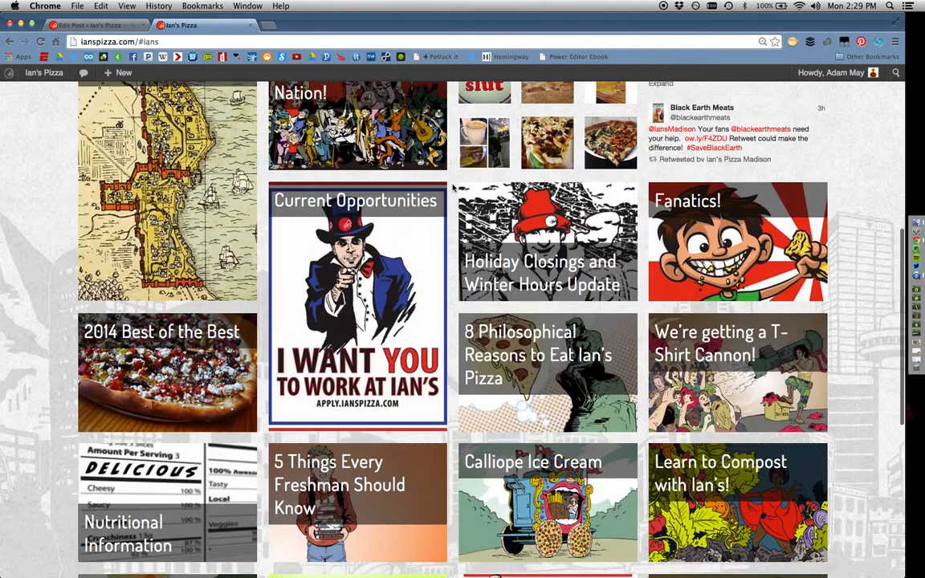
{"action": "scroll", "coordinate": [453, 187], "scroll_direction": "up", "scroll_amount": 1}
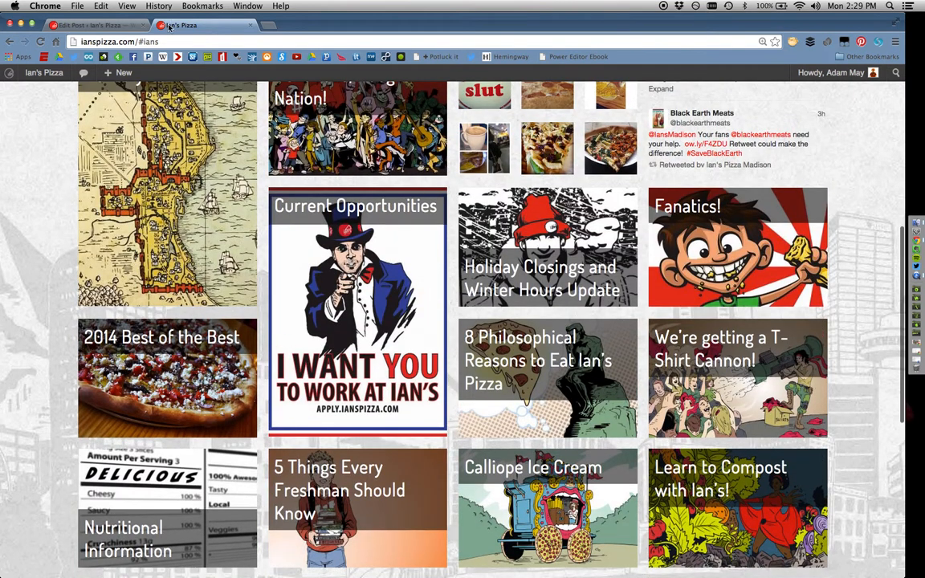
Go back to the Holiday Closings post editor and reselect Small as the Homescreen Display Size.
{"action": "left_click", "coordinate": [92, 26]}
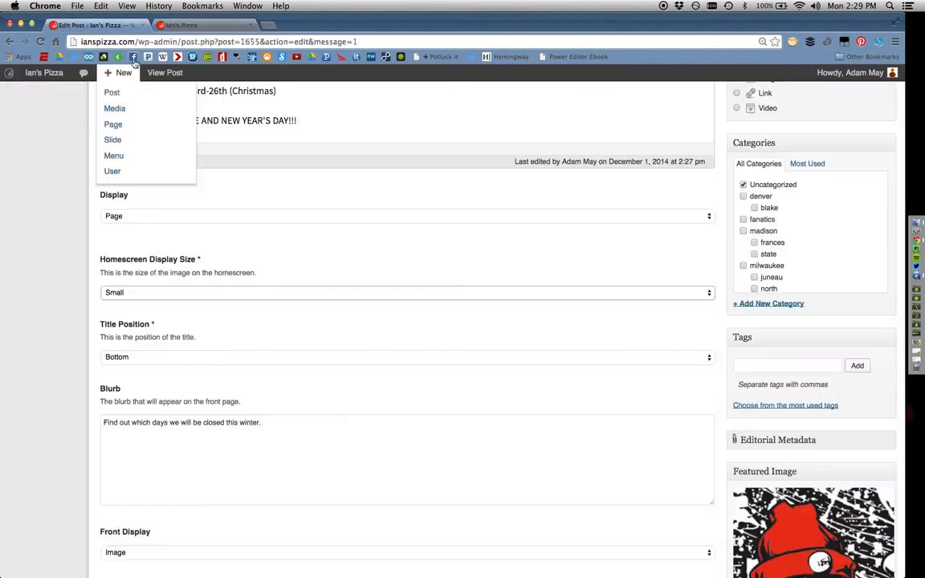
{"action": "left_click", "coordinate": [137, 293]}
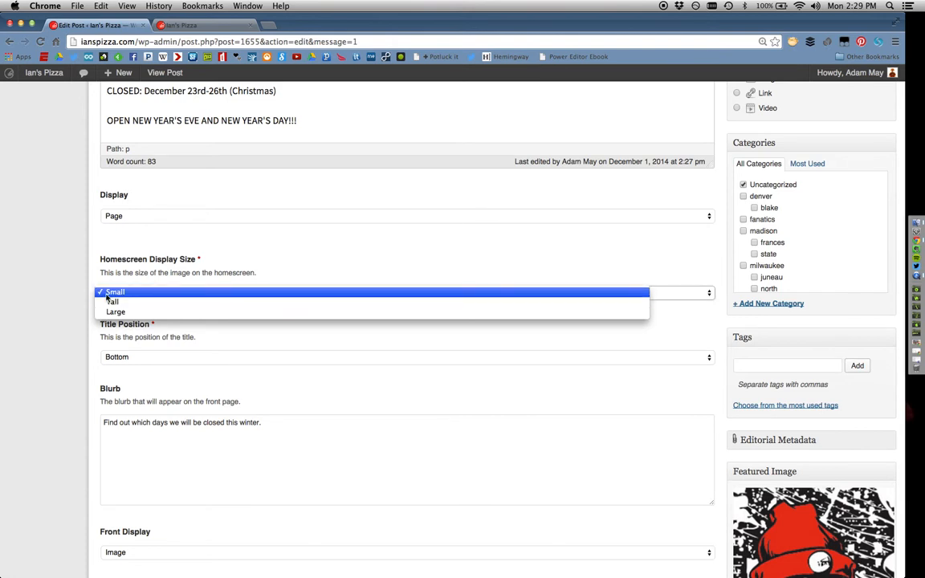
{"action": "left_click", "coordinate": [107, 294]}
Change the post's category from Uncategorized to milwaukee.
{"action": "scroll", "coordinate": [77, 282], "scroll_direction": "down", "scroll_amount": 1}
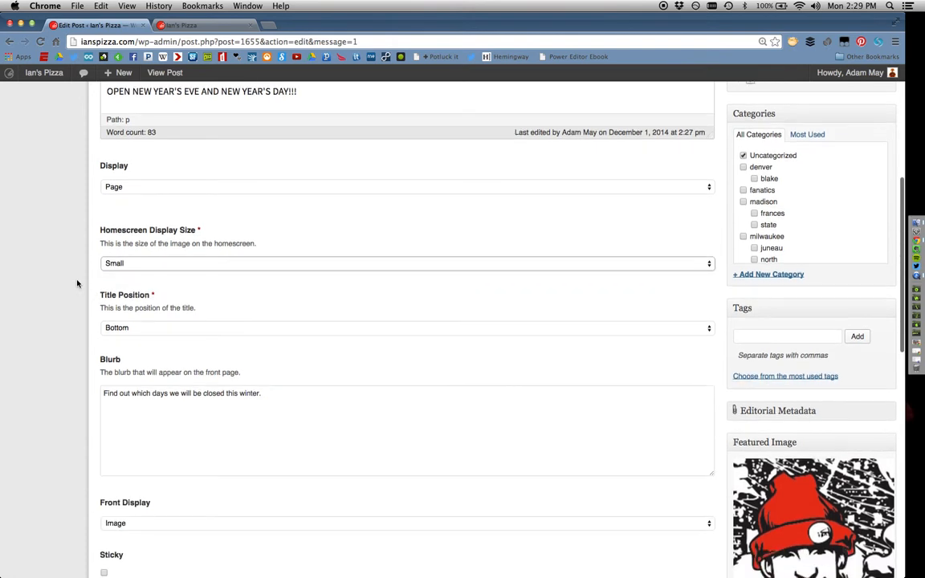
{"action": "scroll", "coordinate": [78, 283], "scroll_direction": "down", "scroll_amount": 1}
{"action": "scroll", "coordinate": [77, 283], "scroll_direction": "up", "scroll_amount": 5}
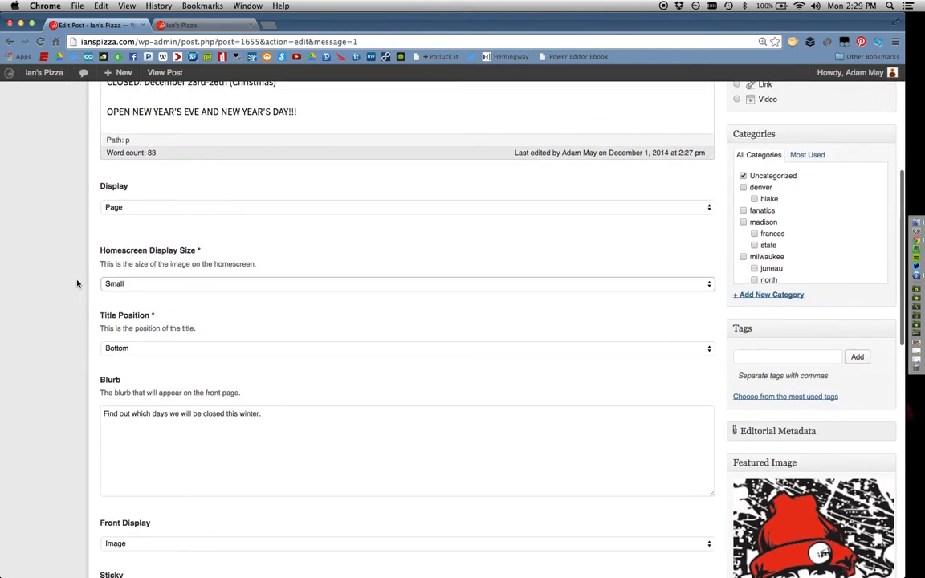
{"action": "scroll", "coordinate": [77, 283], "scroll_direction": "up", "scroll_amount": 2}
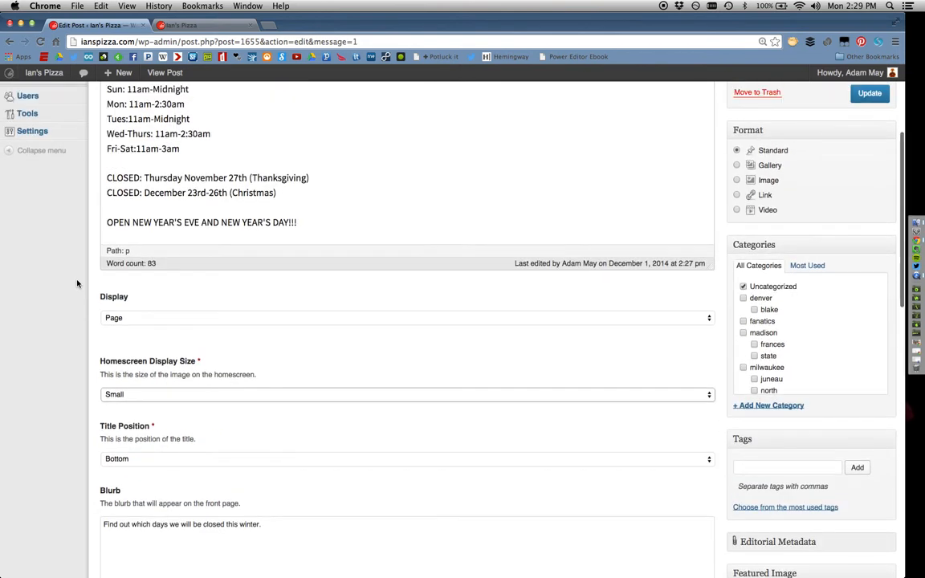
{"action": "scroll", "coordinate": [77, 283], "scroll_direction": "up", "scroll_amount": 1}
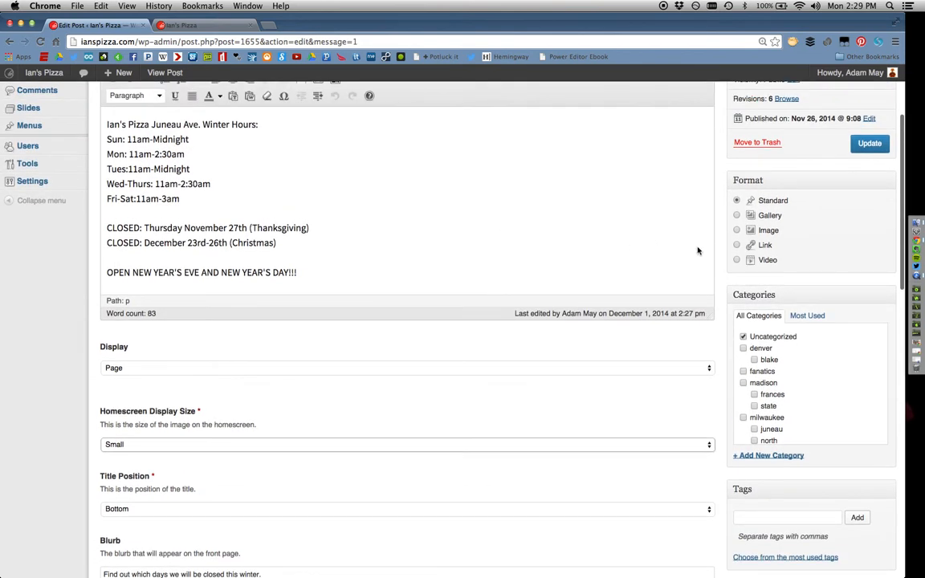
{"action": "scroll", "coordinate": [721, 248], "scroll_direction": "down", "scroll_amount": 2}
{"action": "scroll", "coordinate": [721, 248], "scroll_direction": "down", "scroll_amount": 5}
{"action": "scroll", "coordinate": [722, 244], "scroll_direction": "down", "scroll_amount": 1}
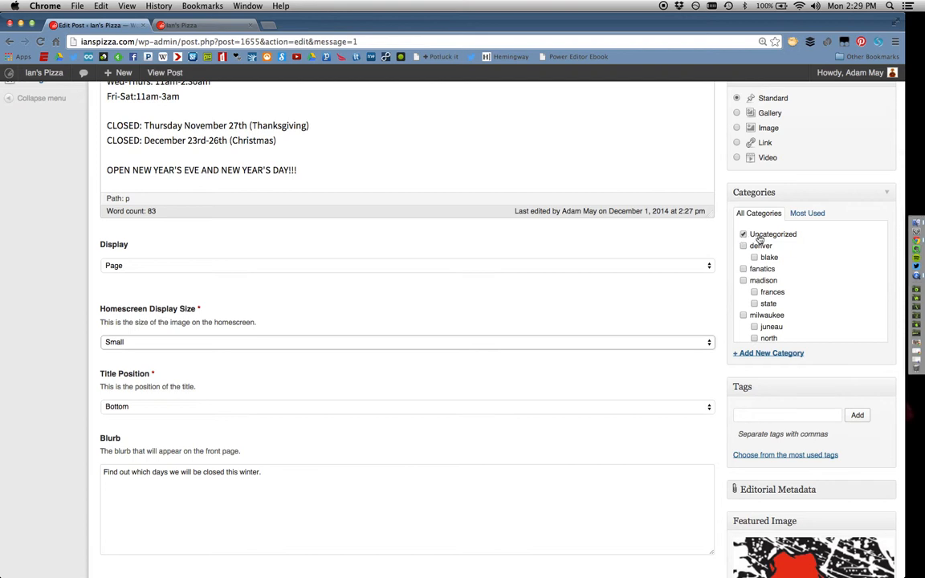
{"action": "left_click", "coordinate": [744, 235]}
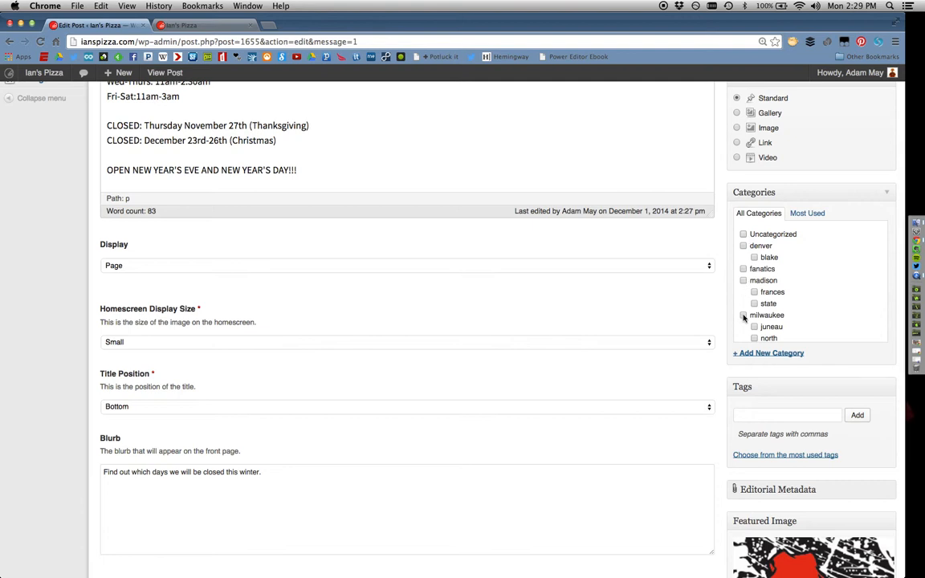
{"action": "scroll", "coordinate": [730, 257], "scroll_direction": "up", "scroll_amount": 5}
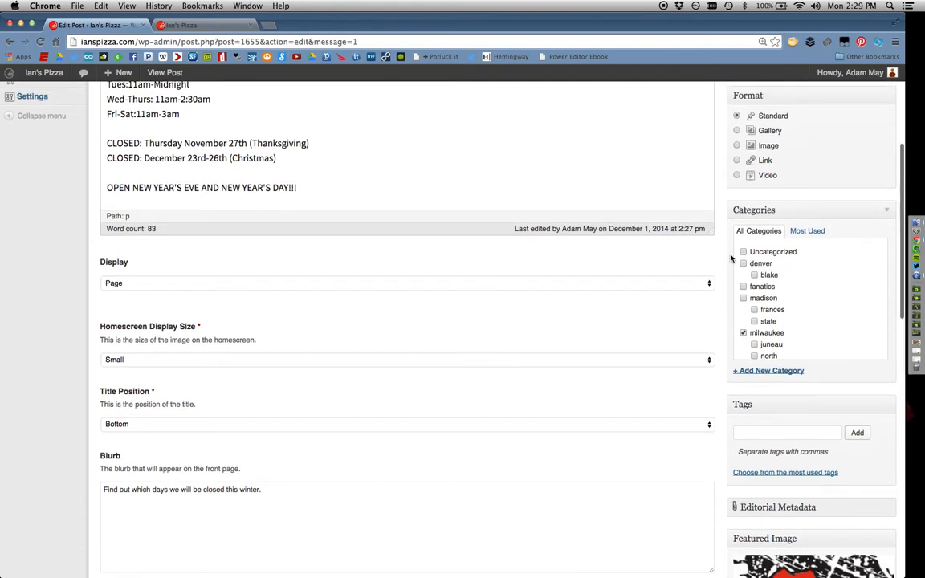
Review the post body's North Ave. and Juneau Ave. hours and closing dates against the selected category.
{"action": "scroll", "coordinate": [472, 277], "scroll_direction": "up", "scroll_amount": 6}
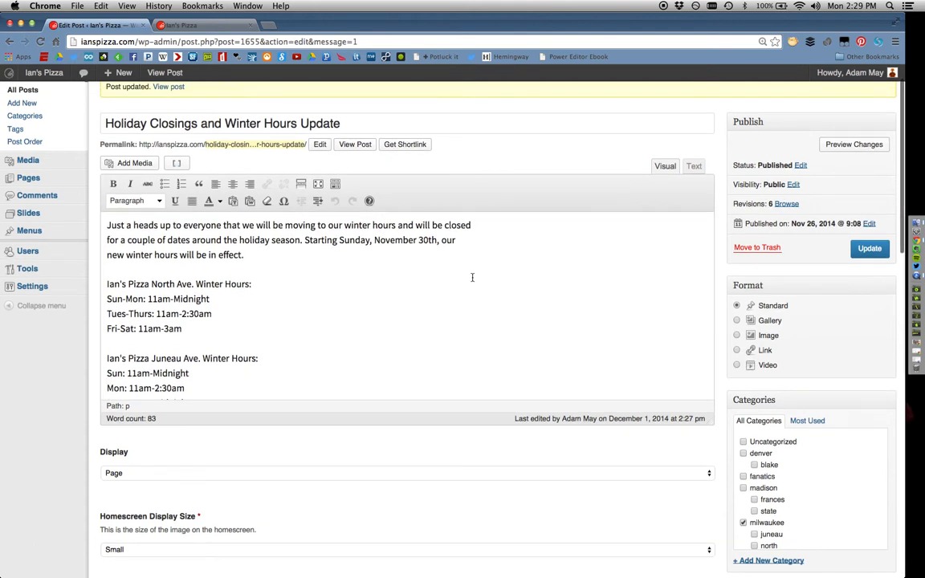
{"action": "scroll", "coordinate": [472, 277], "scroll_direction": "down", "scroll_amount": 5}
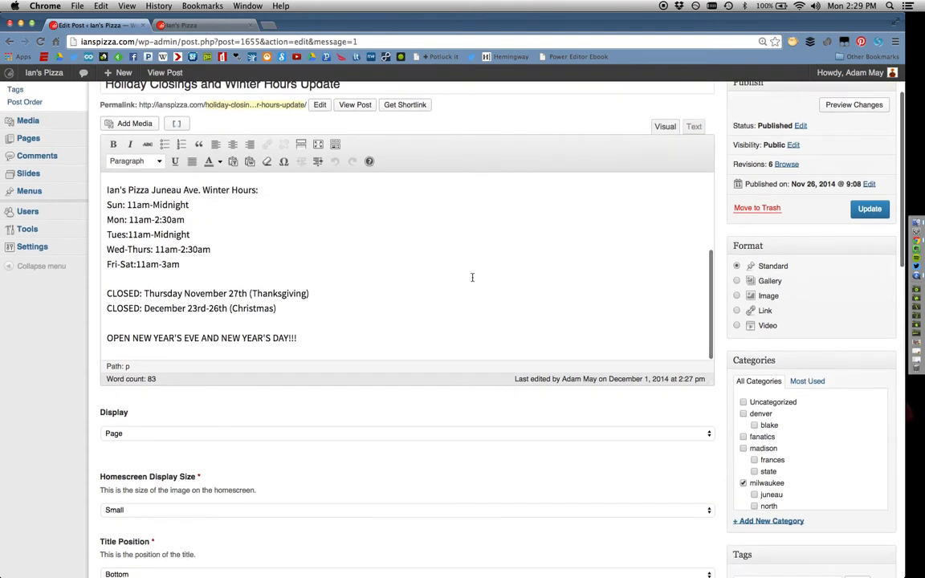
{"action": "scroll", "coordinate": [721, 386], "scroll_direction": "down", "scroll_amount": 3}
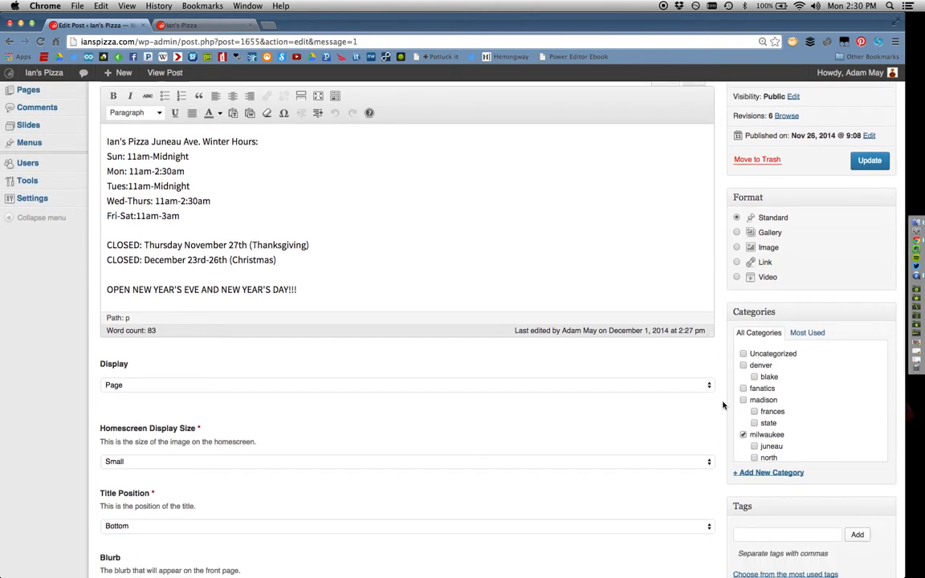
{"action": "scroll", "coordinate": [724, 401], "scroll_direction": "down", "scroll_amount": 3}
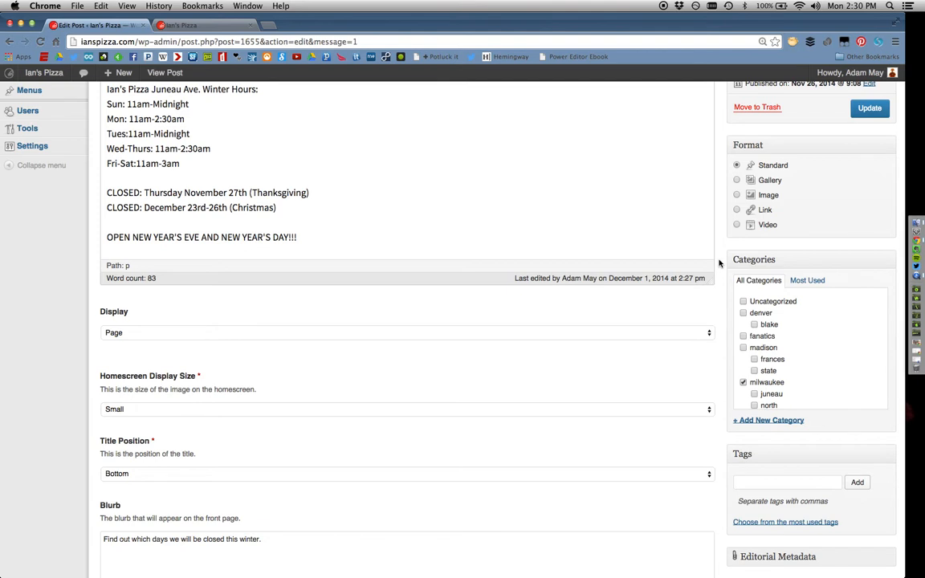
{"action": "scroll", "coordinate": [719, 263], "scroll_direction": "up", "scroll_amount": 1}
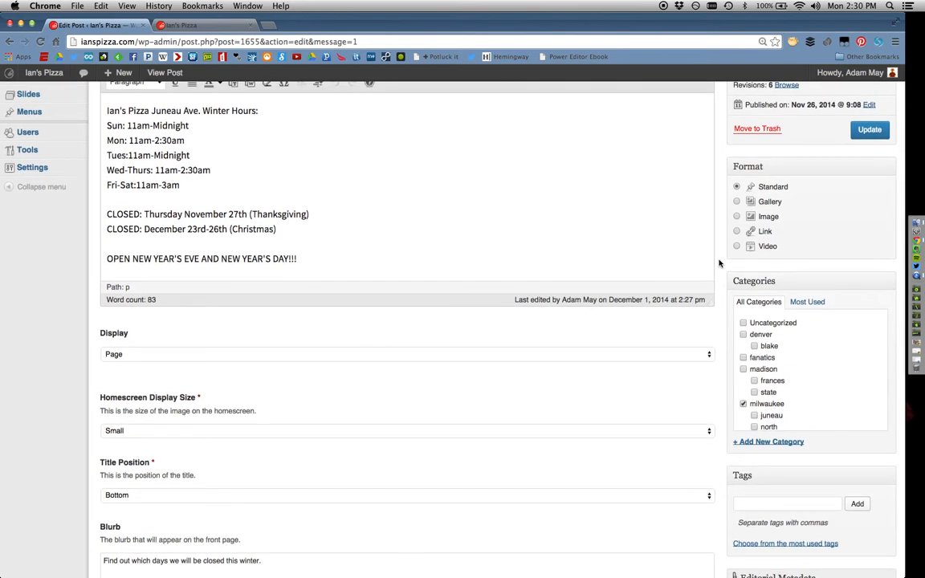
{"action": "scroll", "coordinate": [719, 263], "scroll_direction": "up", "scroll_amount": 2}
{"action": "scroll", "coordinate": [303, 204], "scroll_direction": "up", "scroll_amount": 5}
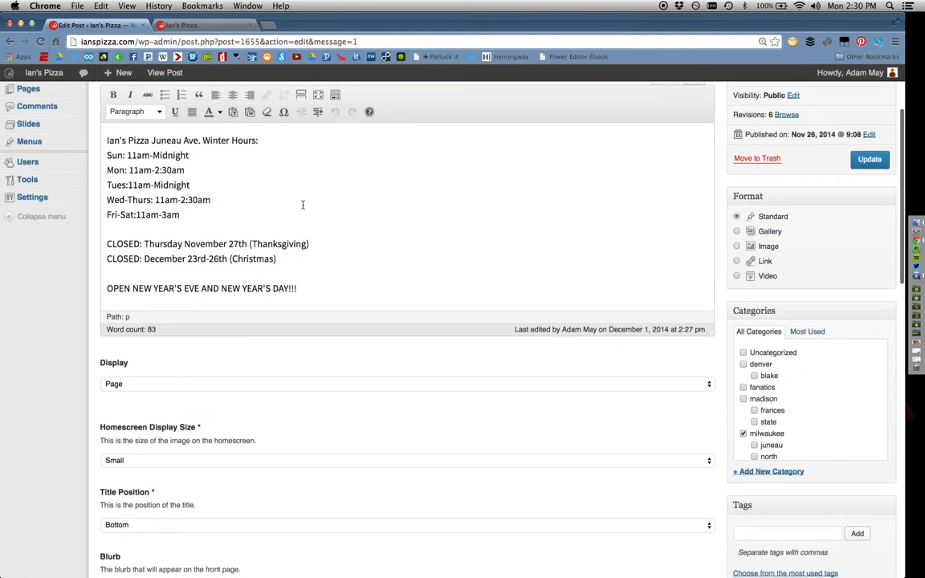
{"action": "scroll", "coordinate": [303, 205], "scroll_direction": "up", "scroll_amount": 2}
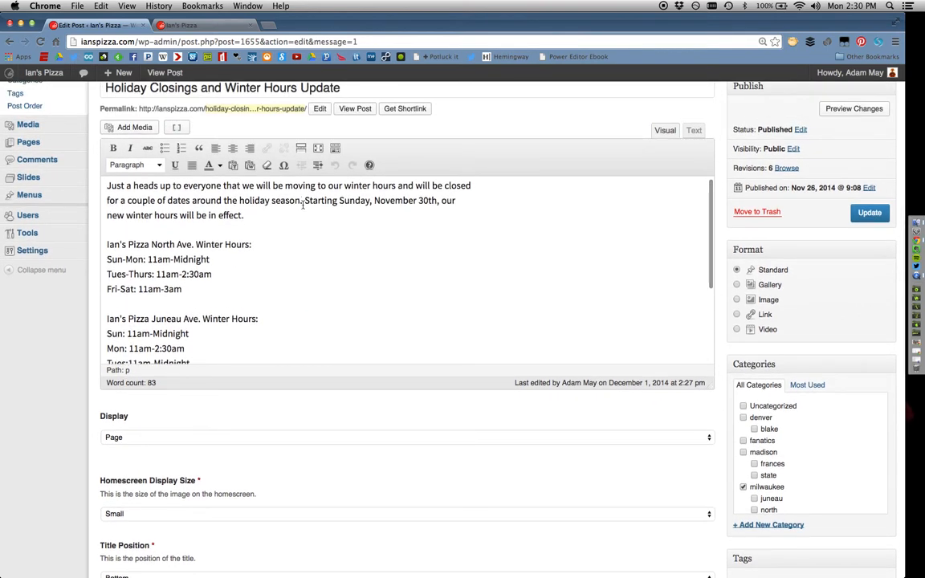
{"action": "scroll", "coordinate": [303, 205], "scroll_direction": "down", "scroll_amount": 5}
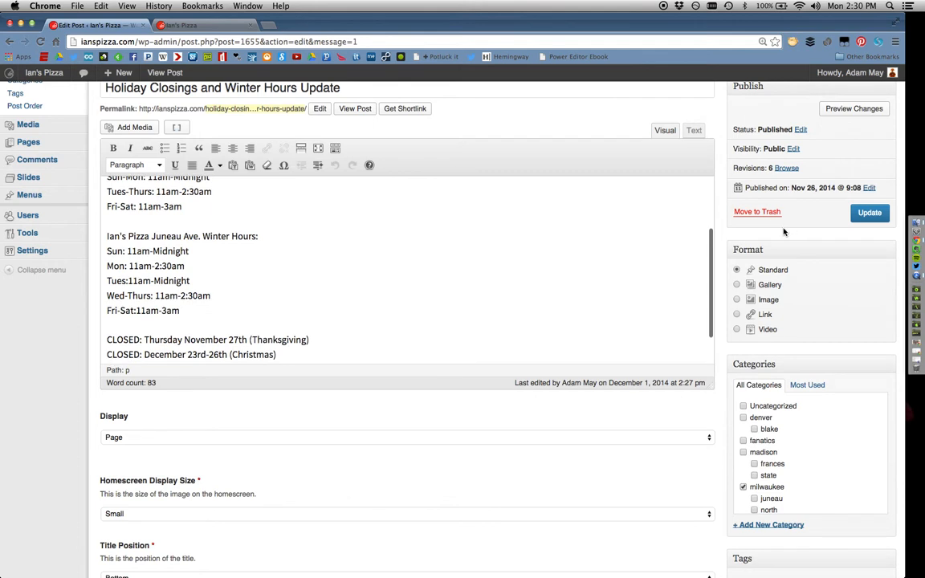
{"action": "scroll", "coordinate": [718, 207], "scroll_direction": "down", "scroll_amount": 3}
{"action": "scroll", "coordinate": [718, 207], "scroll_direction": "down", "scroll_amount": 1}
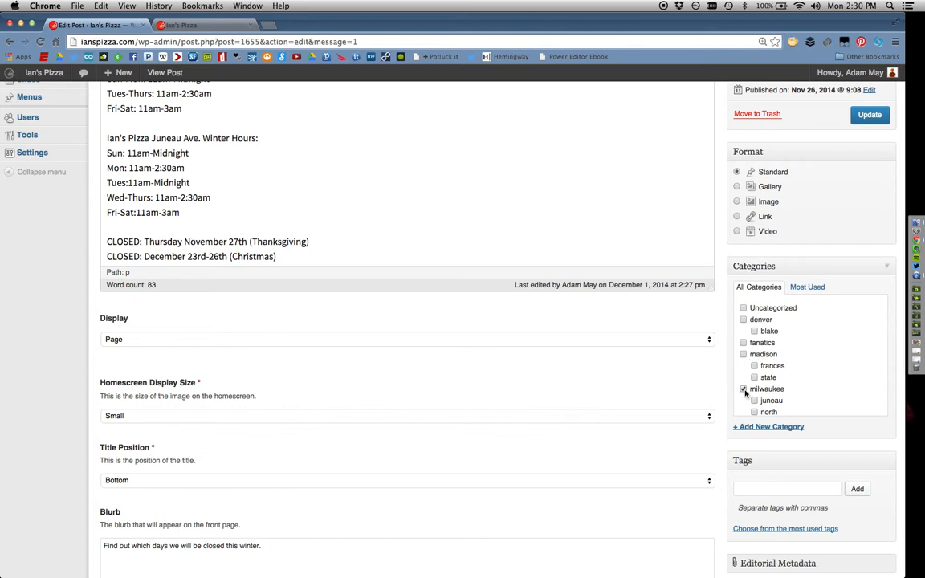
Add the tags Milwaukee and opening to the post from the most used tags.
{"action": "scroll", "coordinate": [745, 391], "scroll_direction": "down", "scroll_amount": 3}
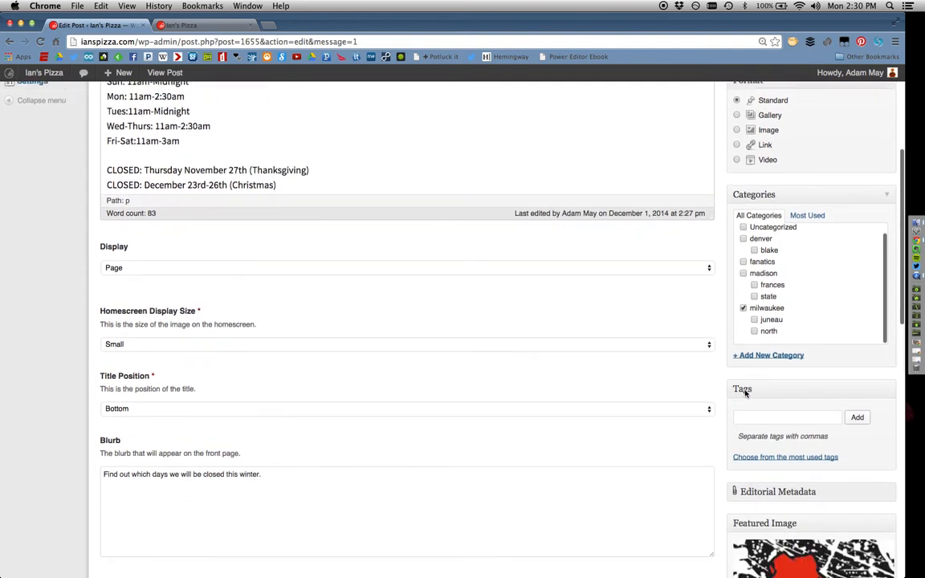
{"action": "left_click", "coordinate": [747, 406]}
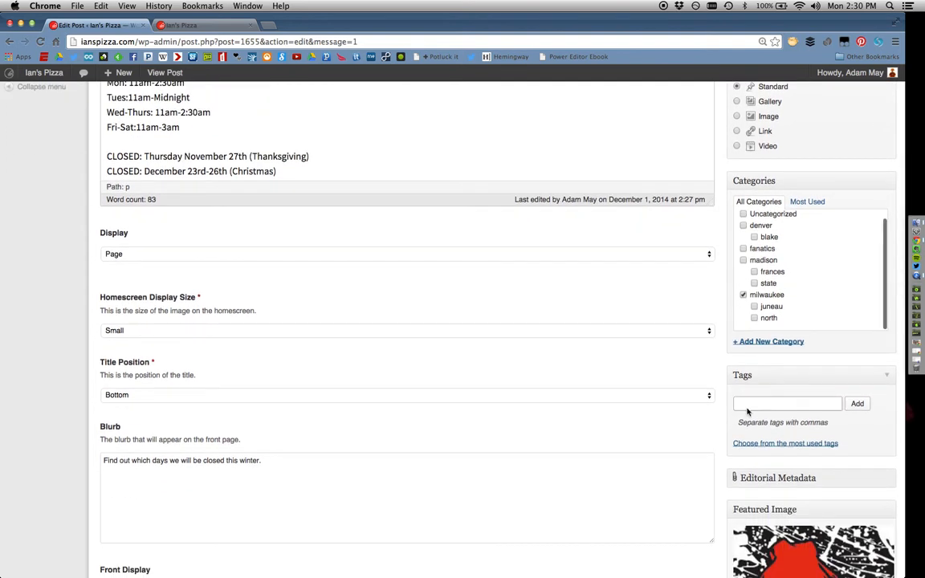
{"action": "left_click", "coordinate": [749, 444]}
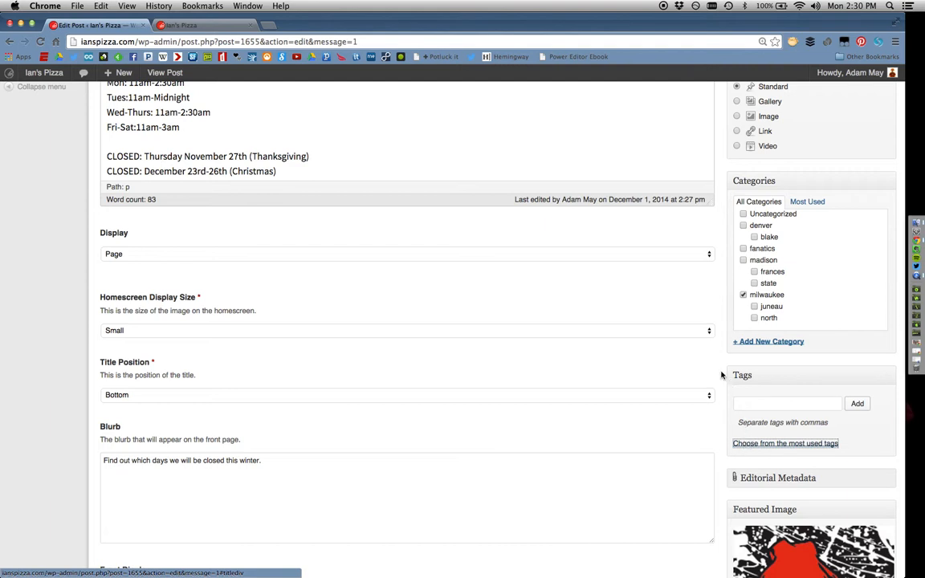
{"action": "scroll", "coordinate": [721, 375], "scroll_direction": "down", "scroll_amount": 3}
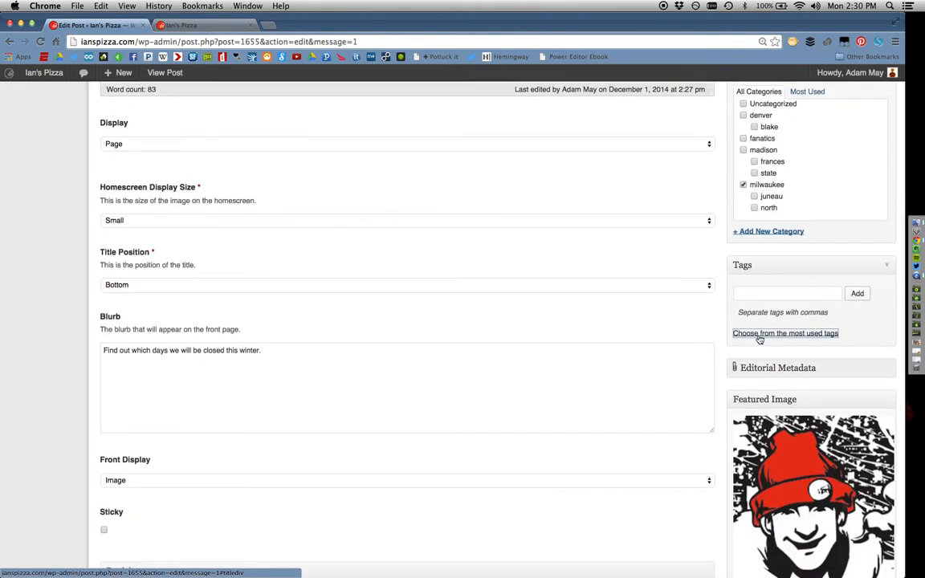
{"action": "left_click", "coordinate": [759, 334]}
{"action": "scroll", "coordinate": [718, 346], "scroll_direction": "down", "scroll_amount": 2}
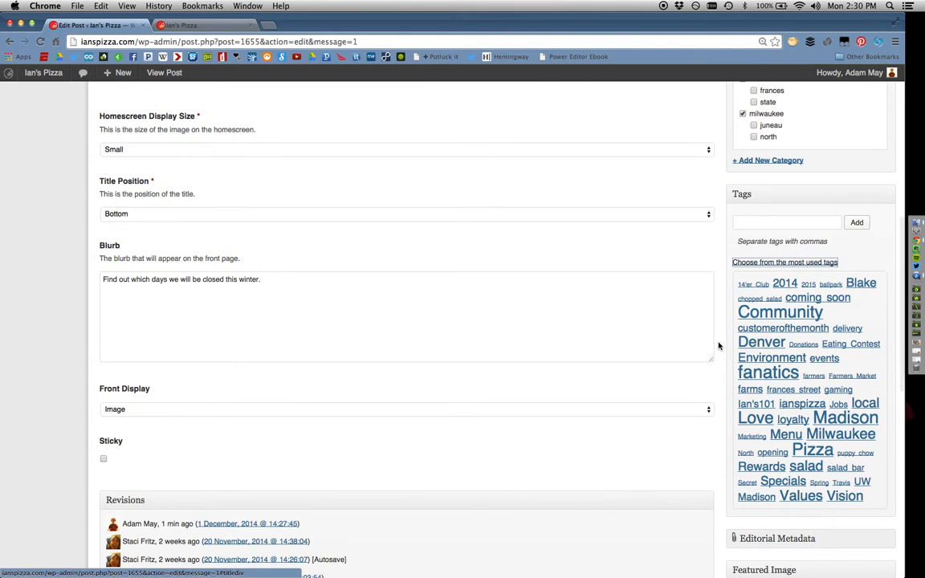
{"action": "left_click", "coordinate": [837, 438]}
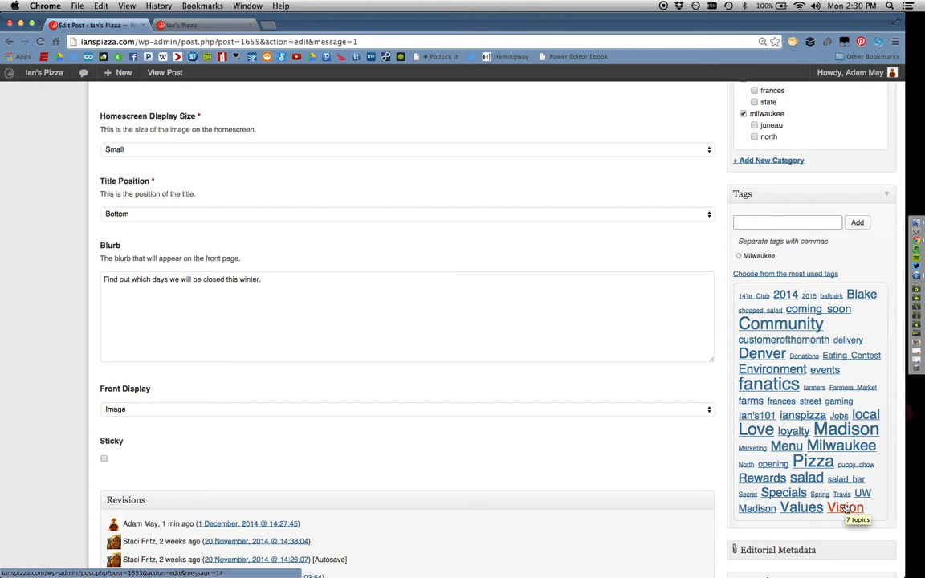
{"action": "left_click", "coordinate": [769, 466]}
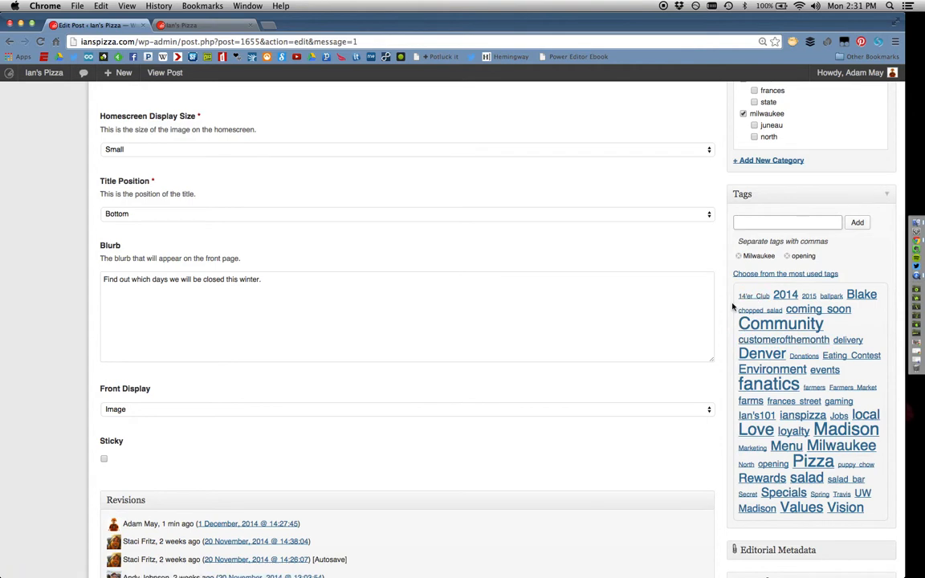
Review the post's category and tags, and place the cursor in the field for new tags.
{"action": "scroll", "coordinate": [732, 306], "scroll_direction": "up", "scroll_amount": 5}
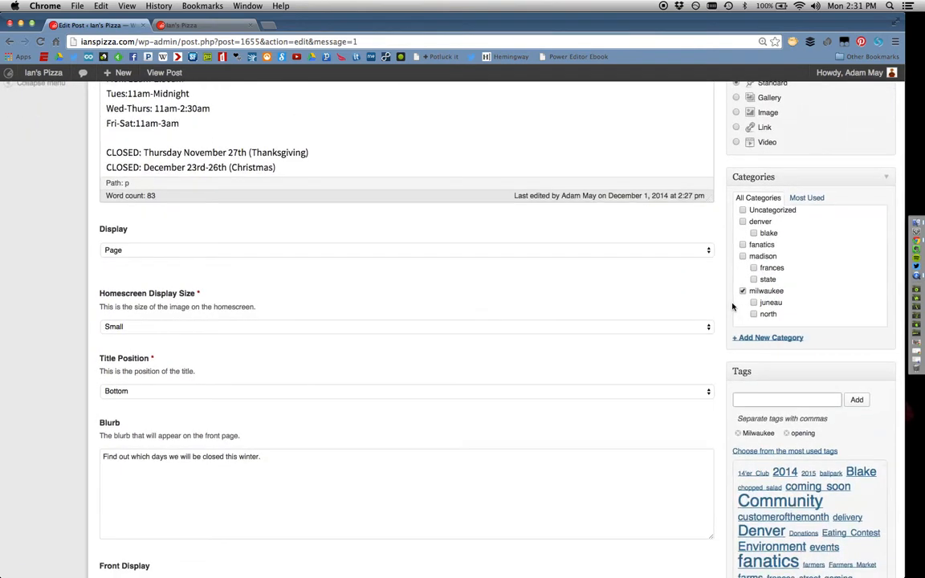
{"action": "scroll", "coordinate": [732, 305], "scroll_direction": "down", "scroll_amount": 3}
{"action": "scroll", "coordinate": [732, 306], "scroll_direction": "down", "scroll_amount": 1}
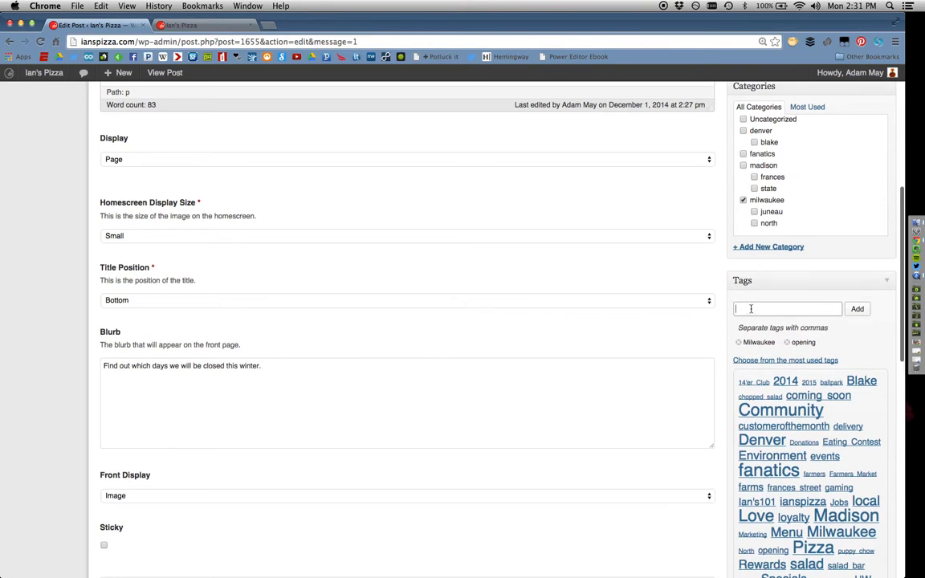
{"action": "left_click", "coordinate": [751, 308]}
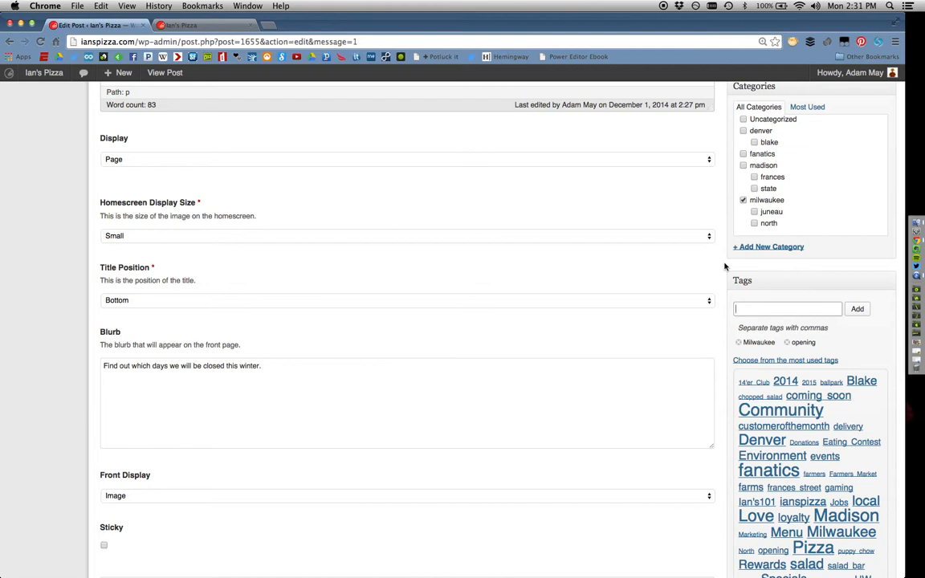
Open the media library for choosing the post's featured image.
{"action": "scroll", "coordinate": [724, 266], "scroll_direction": "down", "scroll_amount": 5}
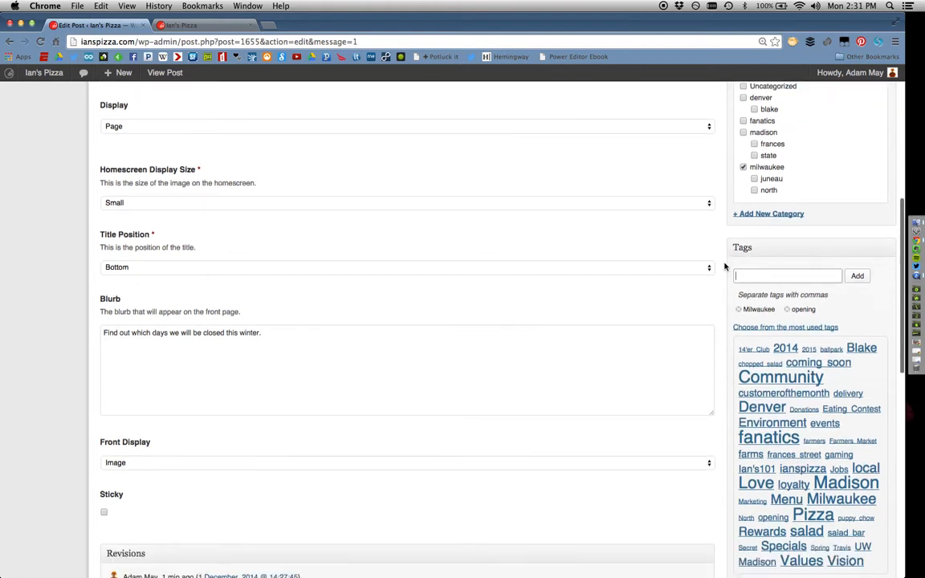
{"action": "scroll", "coordinate": [724, 266], "scroll_direction": "down", "scroll_amount": 8}
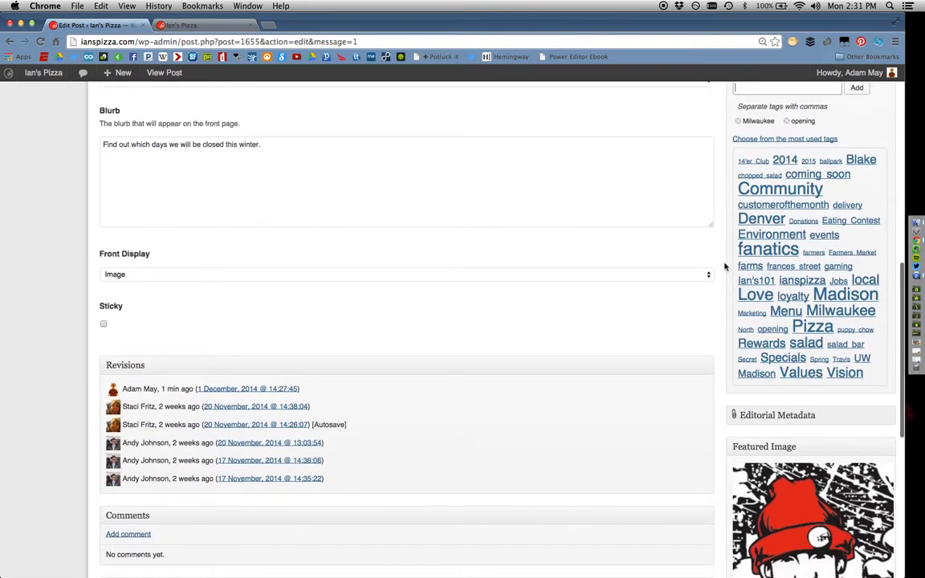
{"action": "scroll", "coordinate": [724, 266], "scroll_direction": "down", "scroll_amount": 2}
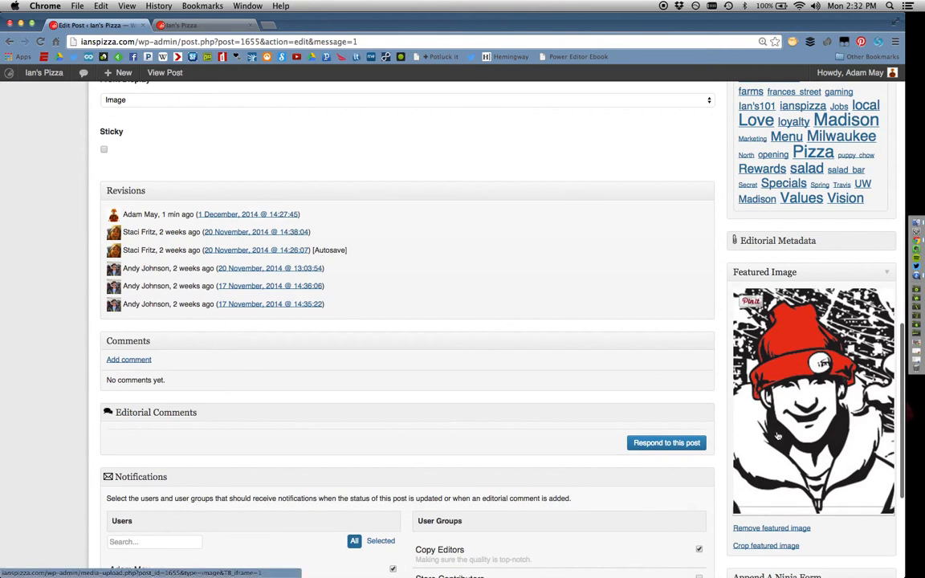
{"action": "left_click", "coordinate": [777, 434]}
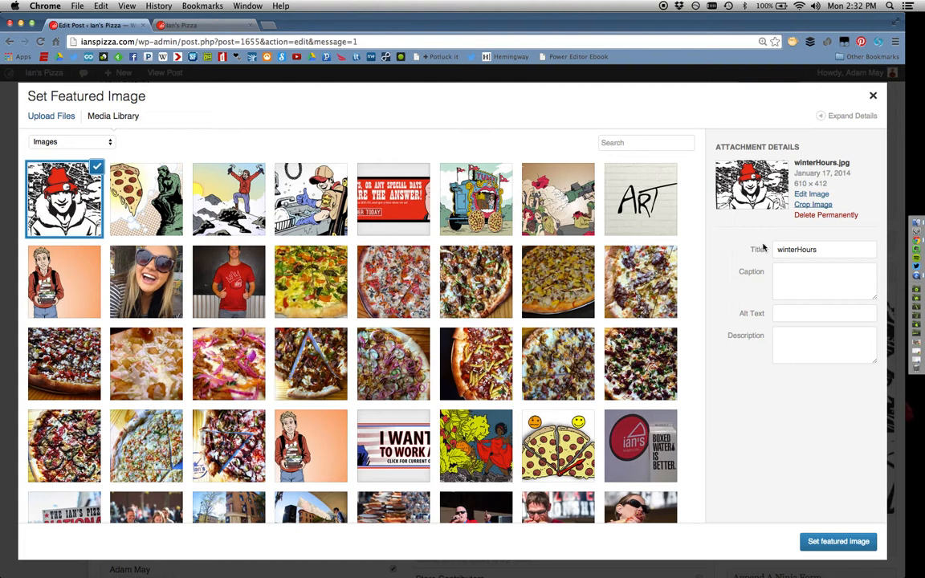
Inspect the editing options for the winterHours.jpg image, and close its edit page and the featured image library.
{"action": "left_click", "coordinate": [800, 195]}
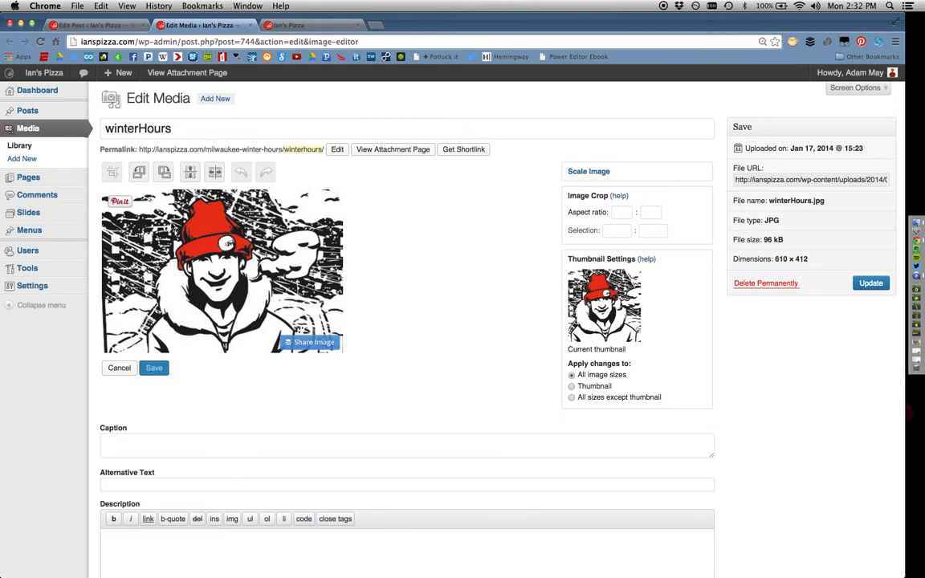
{"action": "left_click", "coordinate": [251, 27]}
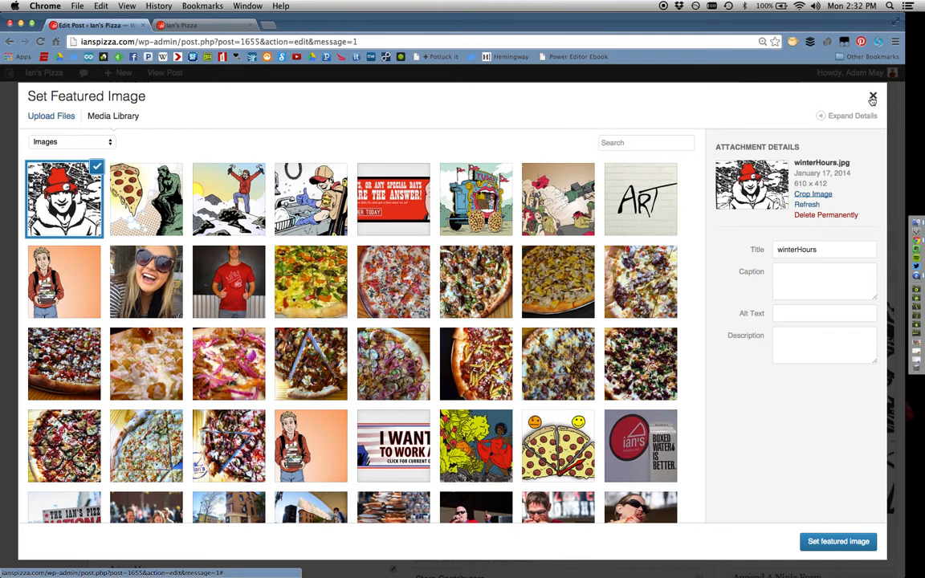
{"action": "left_click", "coordinate": [872, 98]}
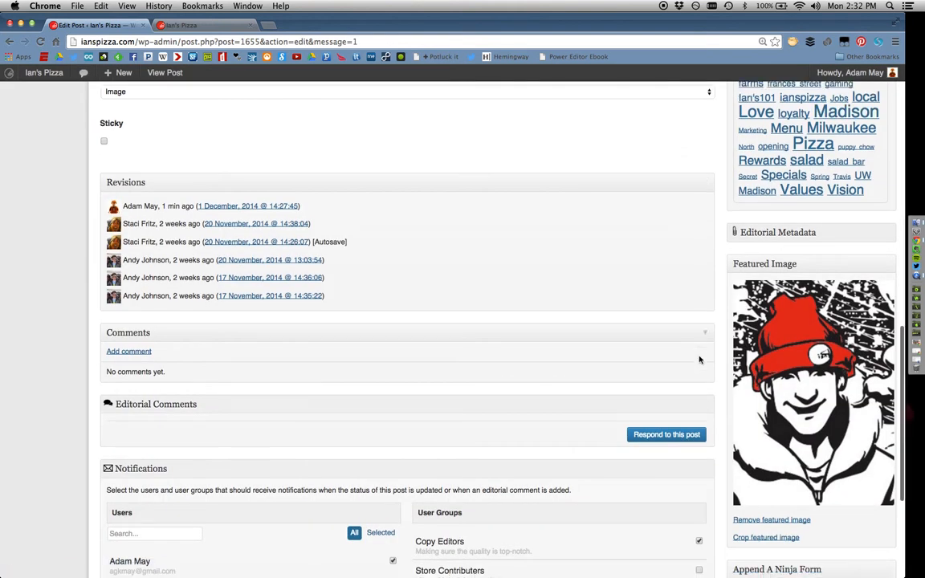
Crop the featured image for the Home Page Small size with the crop area shifted slightly down, checking the post's tile on the homepage.
{"action": "scroll", "coordinate": [700, 359], "scroll_direction": "down", "scroll_amount": 2}
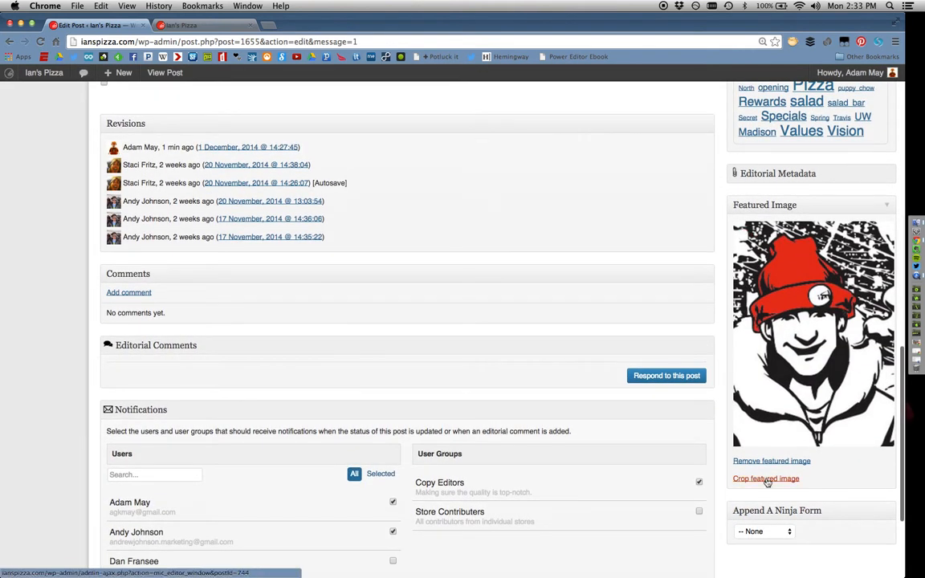
{"action": "left_click", "coordinate": [767, 479]}
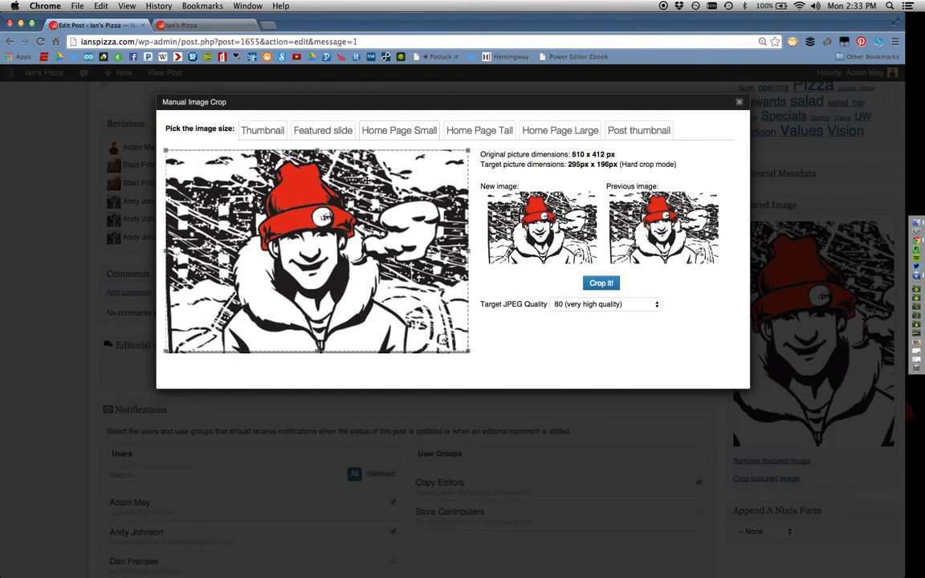
{"action": "left_click_drag", "start_coordinate": [367, 178], "coordinate": [367, 183]}
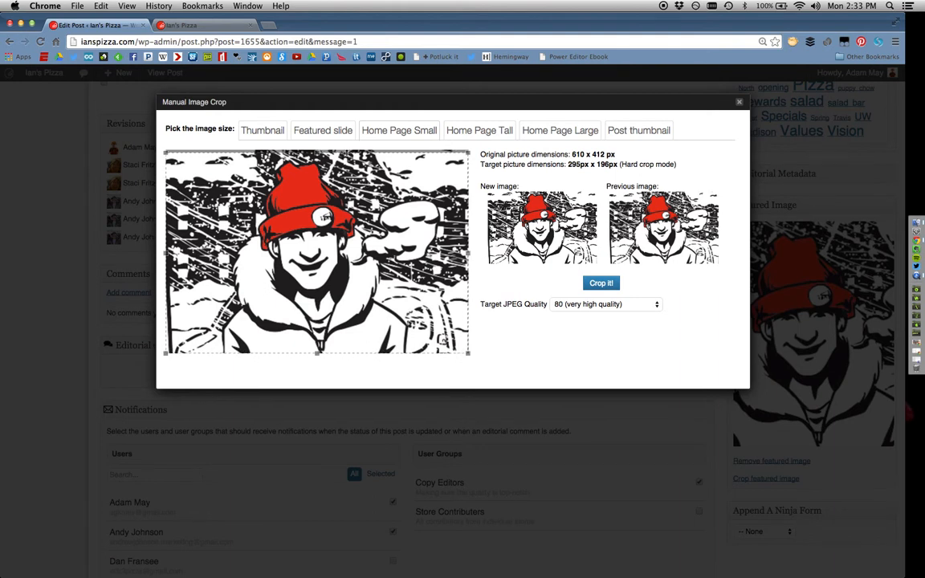
{"action": "left_click", "coordinate": [174, 27]}
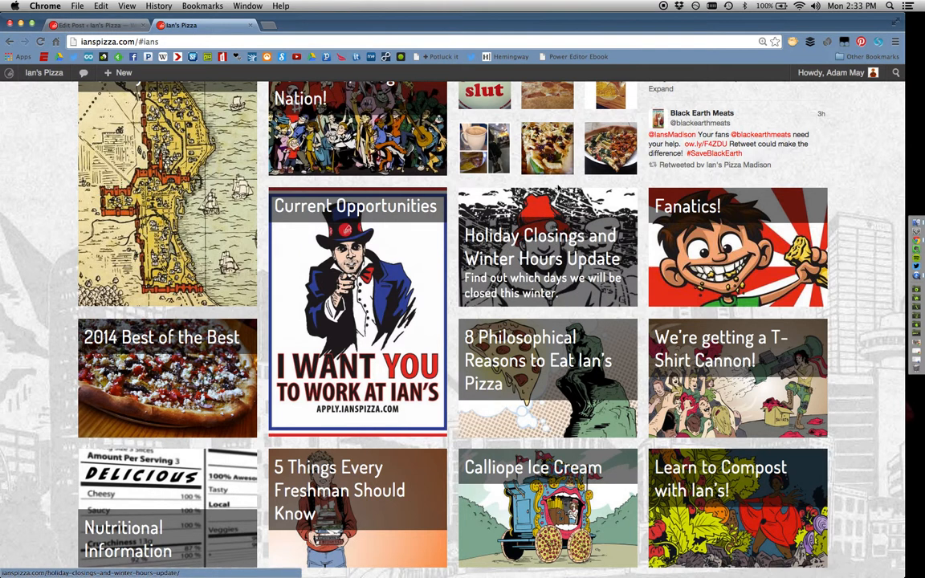
{"action": "left_click", "coordinate": [108, 27]}
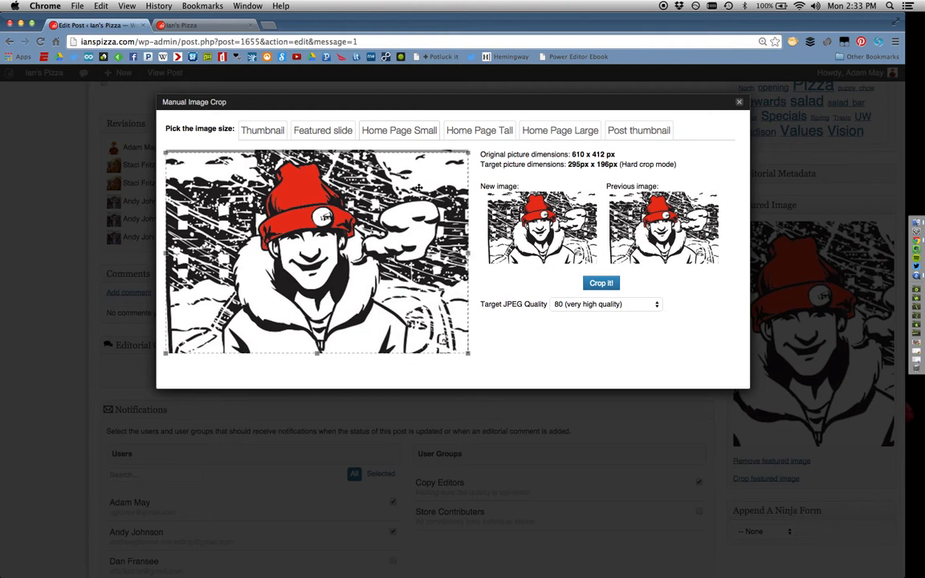
{"action": "left_click", "coordinate": [602, 285]}
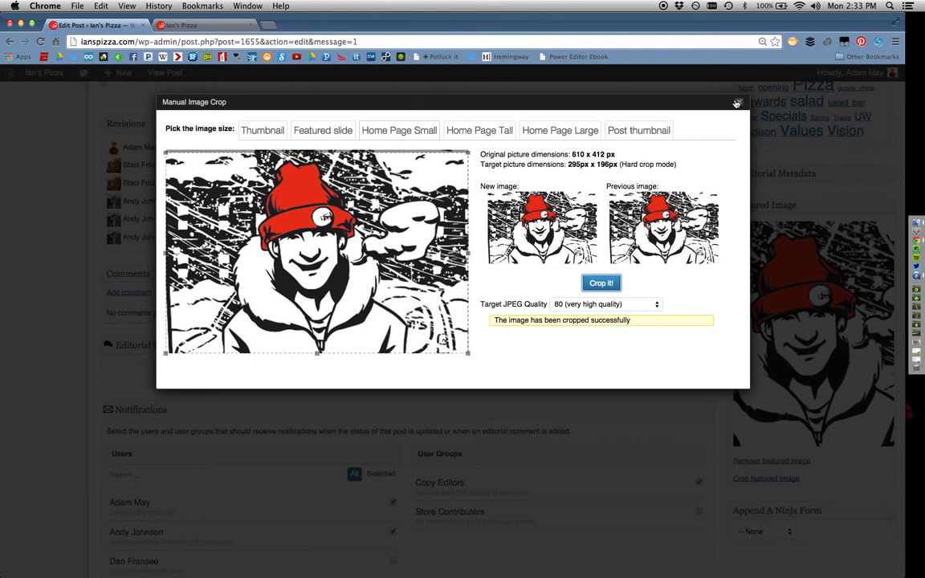
{"action": "left_click", "coordinate": [737, 103]}
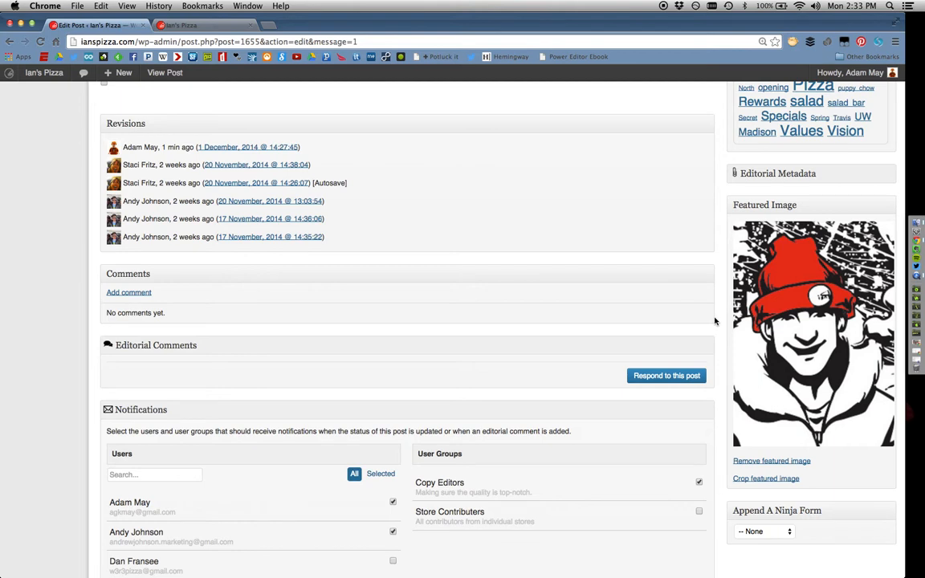
Review the post's front display, blurb, title position, homescreen display size, title and body text.
{"action": "scroll", "coordinate": [714, 322], "scroll_direction": "up", "scroll_amount": 2}
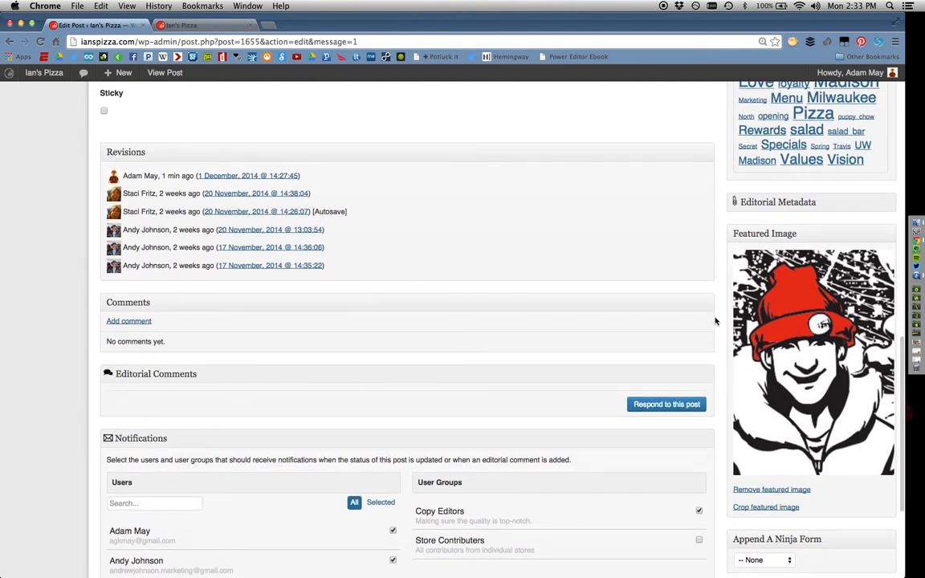
{"action": "scroll", "coordinate": [715, 322], "scroll_direction": "up", "scroll_amount": 2}
{"action": "scroll", "coordinate": [716, 321], "scroll_direction": "up", "scroll_amount": 5}
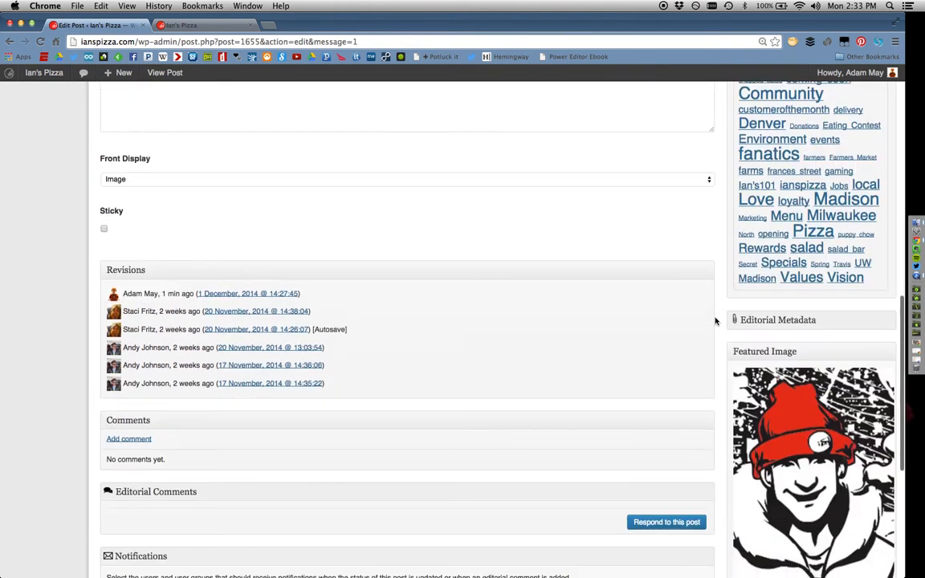
{"action": "scroll", "coordinate": [715, 321], "scroll_direction": "up", "scroll_amount": 1}
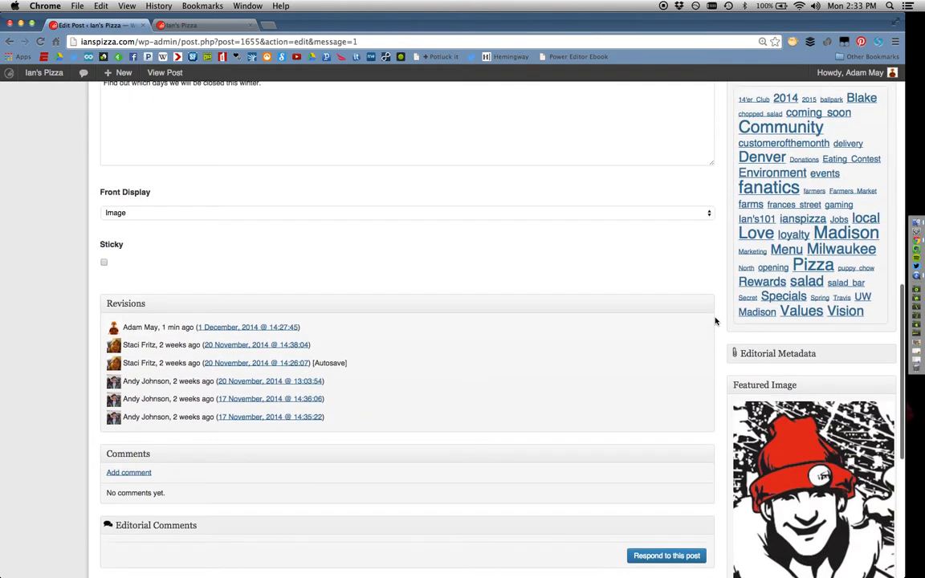
{"action": "scroll", "coordinate": [715, 321], "scroll_direction": "up", "scroll_amount": 6}
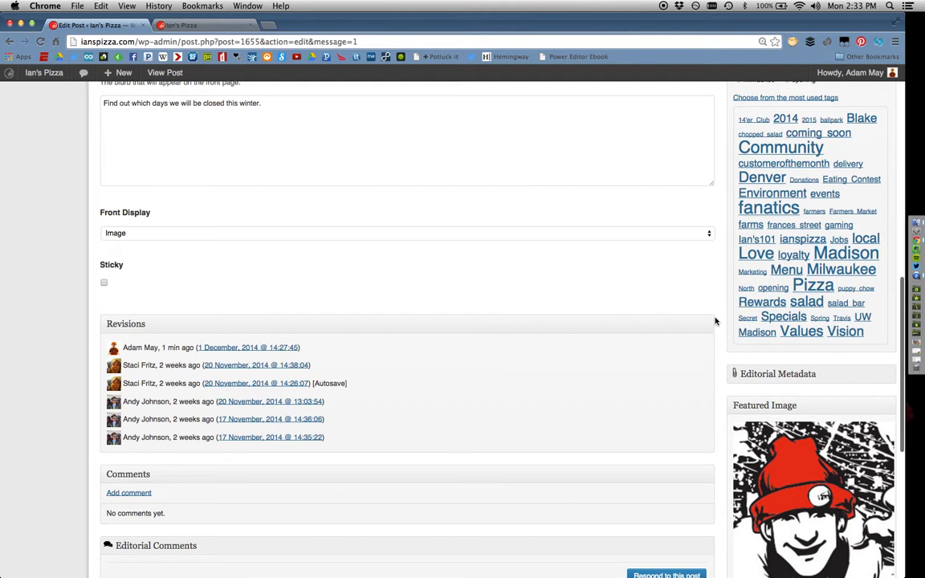
{"action": "scroll", "coordinate": [716, 321], "scroll_direction": "up", "scroll_amount": 12}
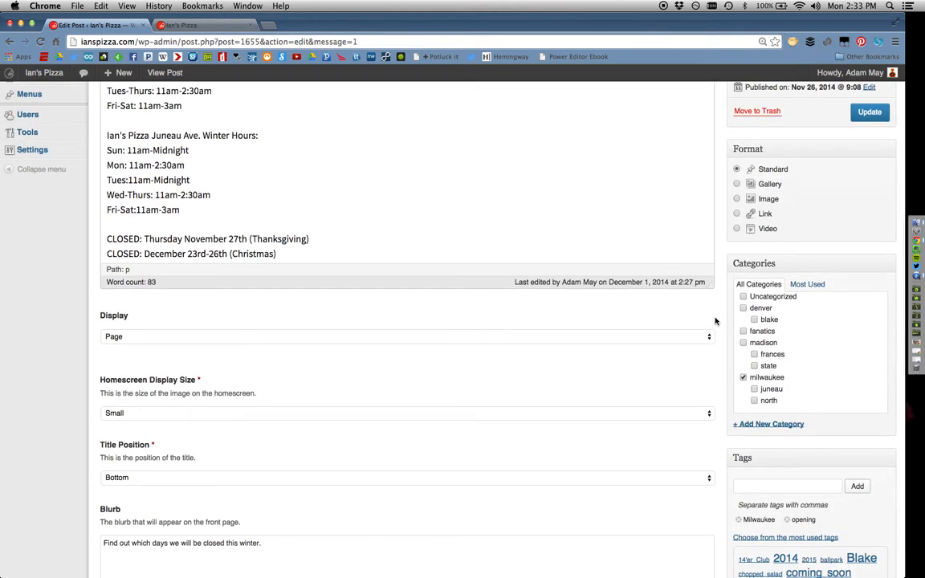
{"action": "scroll", "coordinate": [715, 321], "scroll_direction": "up", "scroll_amount": 1}
{"action": "scroll", "coordinate": [715, 321], "scroll_direction": "up", "scroll_amount": 1}
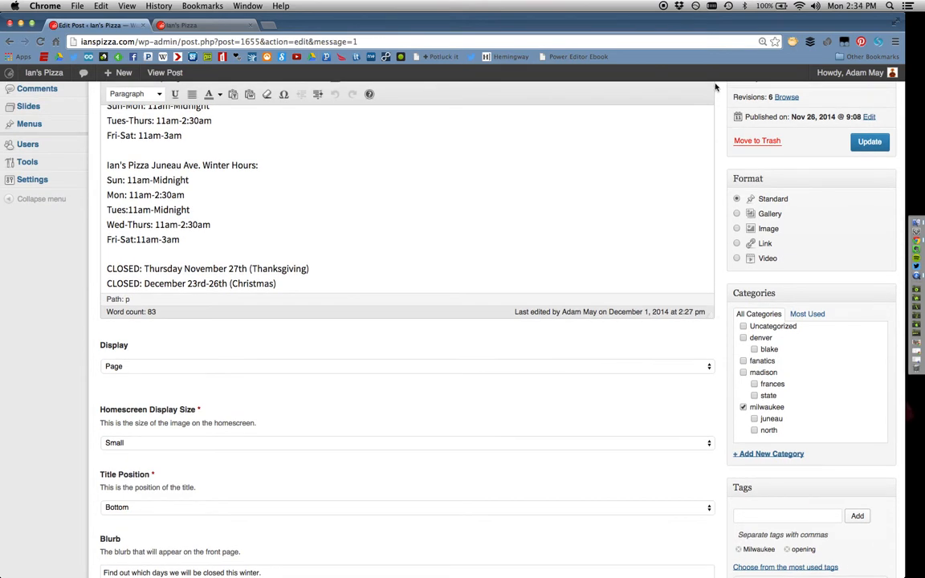
{"action": "scroll", "coordinate": [718, 98], "scroll_direction": "up", "scroll_amount": 5}
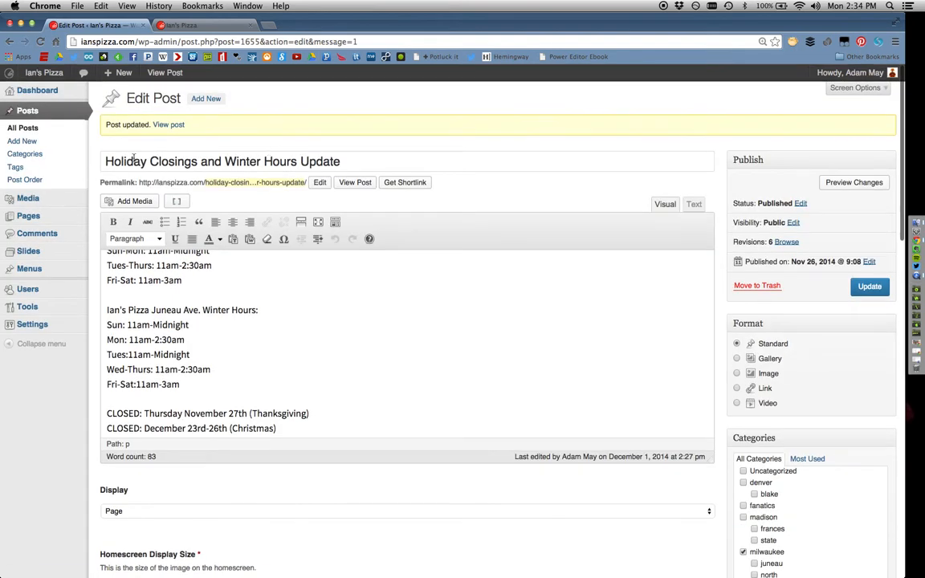
{"action": "scroll", "coordinate": [165, 417], "scroll_direction": "down", "scroll_amount": 5}
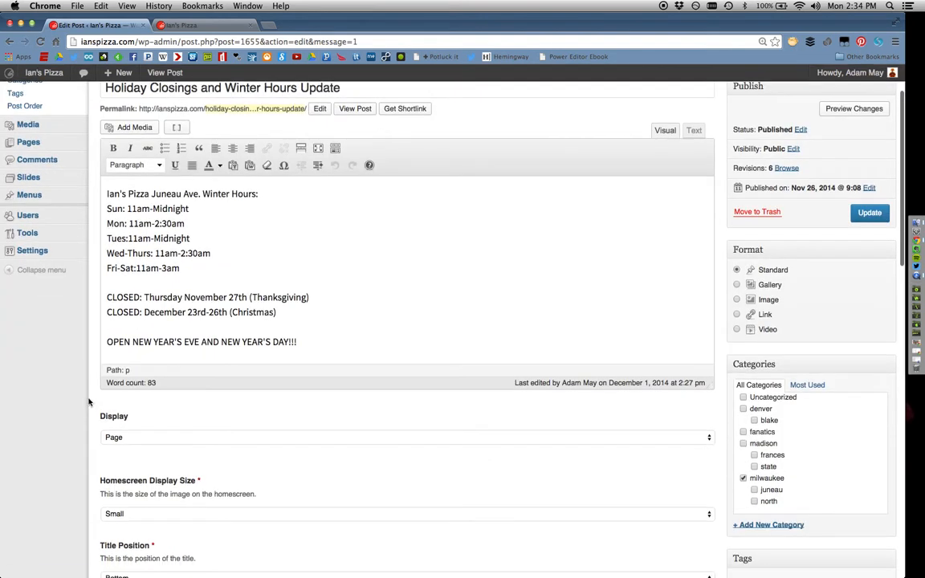
{"action": "scroll", "coordinate": [89, 401], "scroll_direction": "down", "scroll_amount": 3}
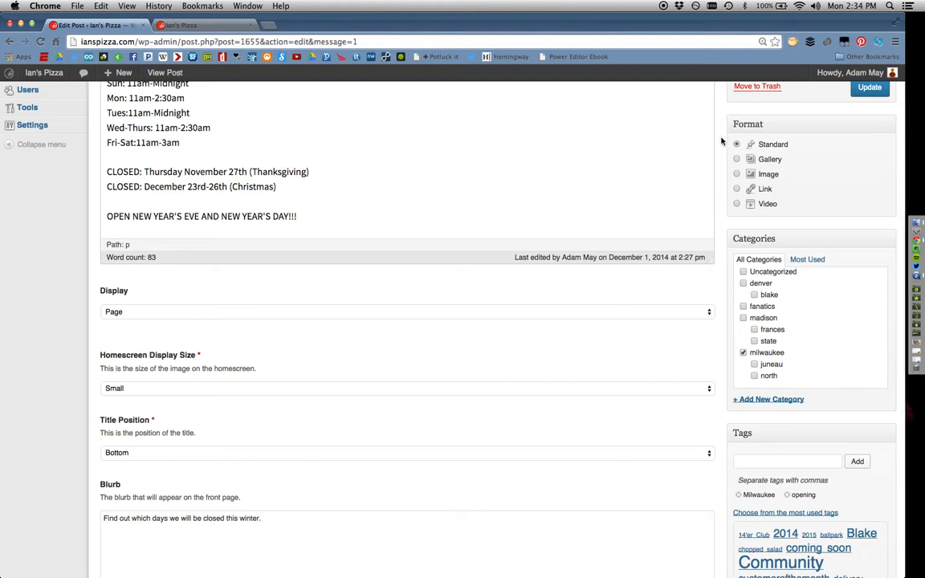
{"action": "scroll", "coordinate": [473, 202], "scroll_direction": "up", "scroll_amount": 8}
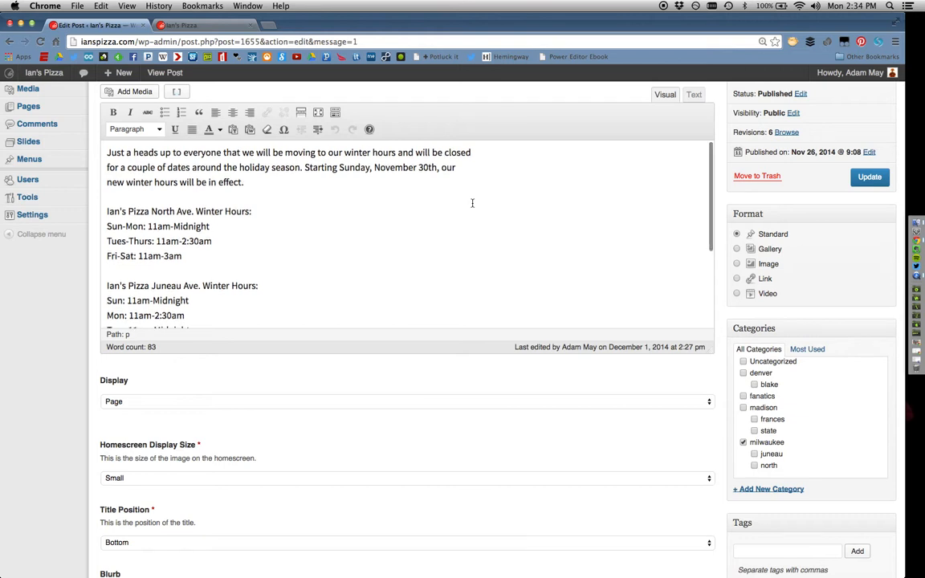
{"action": "scroll", "coordinate": [472, 203], "scroll_direction": "down", "scroll_amount": 3}
{"action": "scroll", "coordinate": [472, 203], "scroll_direction": "up", "scroll_amount": 5}
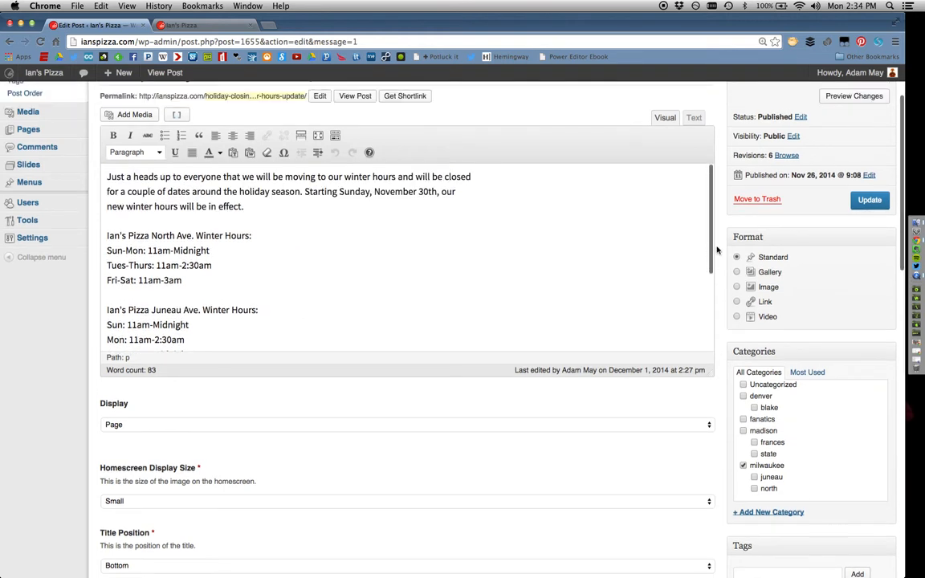
Check the post's selected category, its tags and the featured image before saving.
{"action": "scroll", "coordinate": [717, 242], "scroll_direction": "down", "scroll_amount": 4}
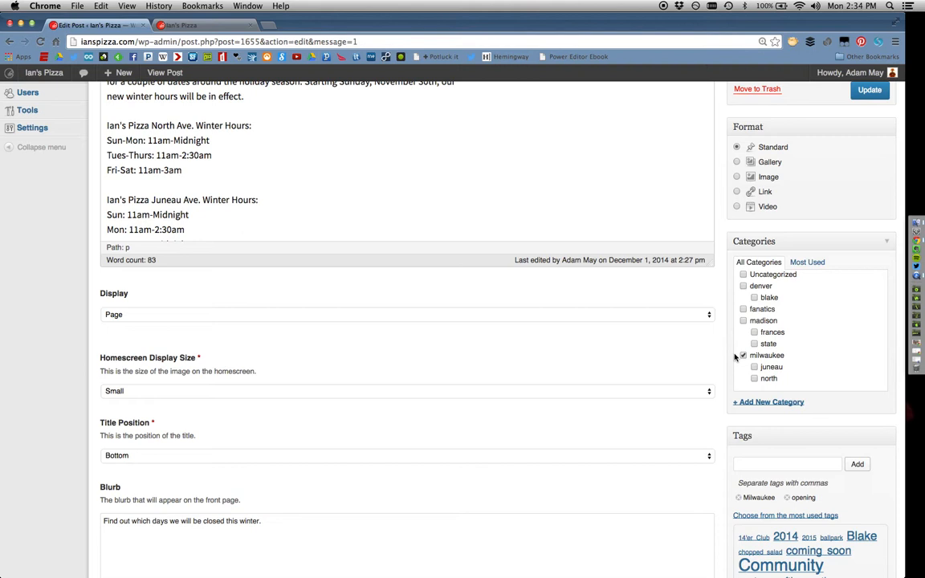
{"action": "scroll", "coordinate": [737, 357], "scroll_direction": "down", "scroll_amount": 2}
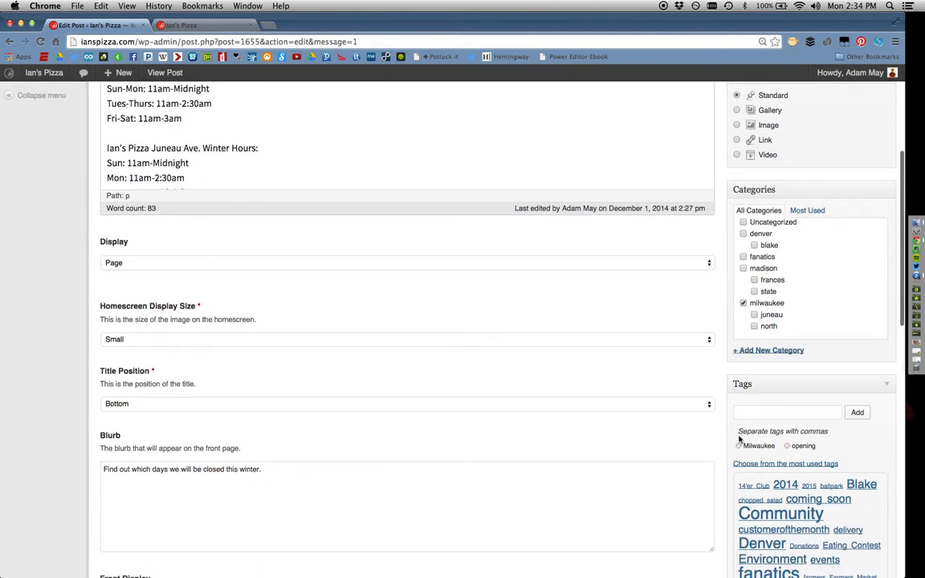
{"action": "scroll", "coordinate": [787, 430], "scroll_direction": "down", "scroll_amount": 2}
{"action": "scroll", "coordinate": [802, 430], "scroll_direction": "down", "scroll_amount": 1}
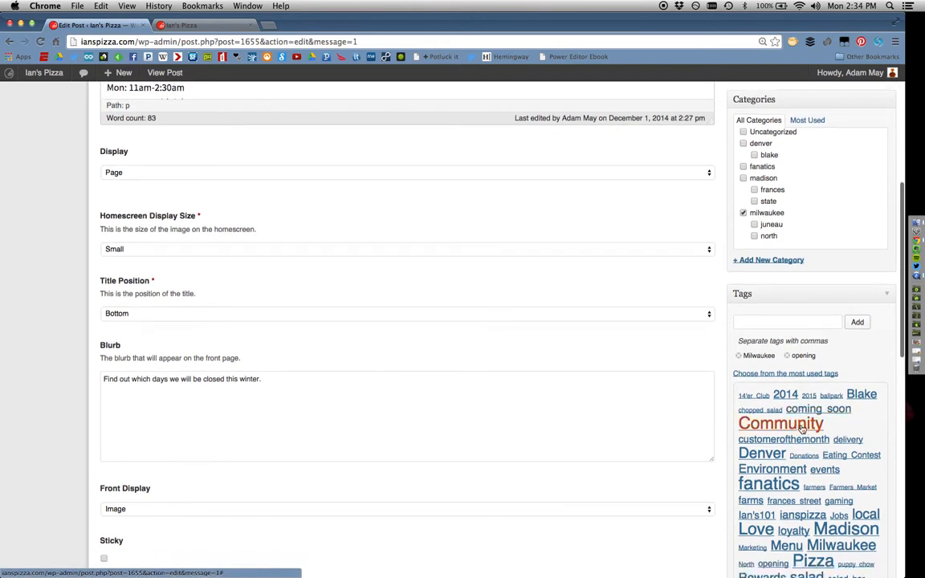
{"action": "scroll", "coordinate": [807, 426], "scroll_direction": "down", "scroll_amount": 2}
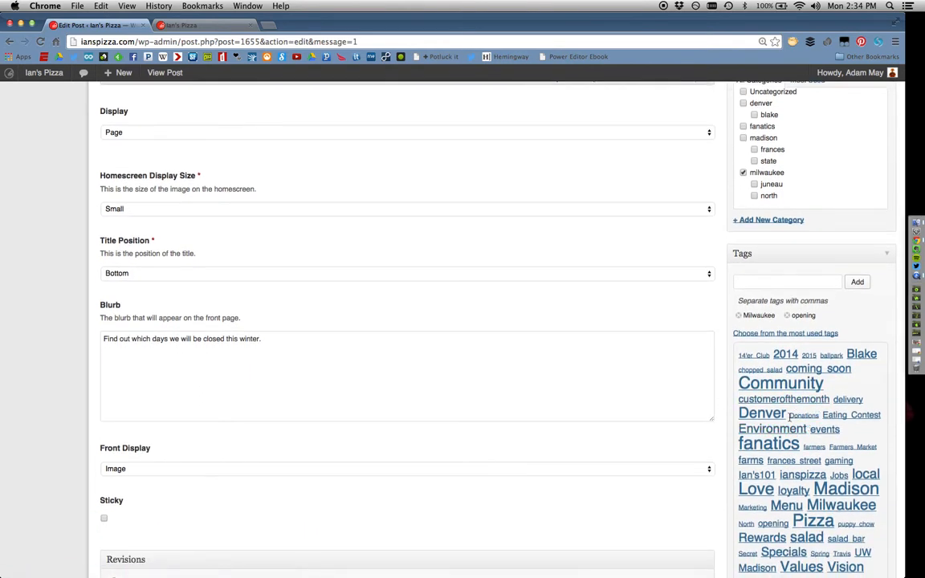
{"action": "scroll", "coordinate": [791, 418], "scroll_direction": "down", "scroll_amount": 1}
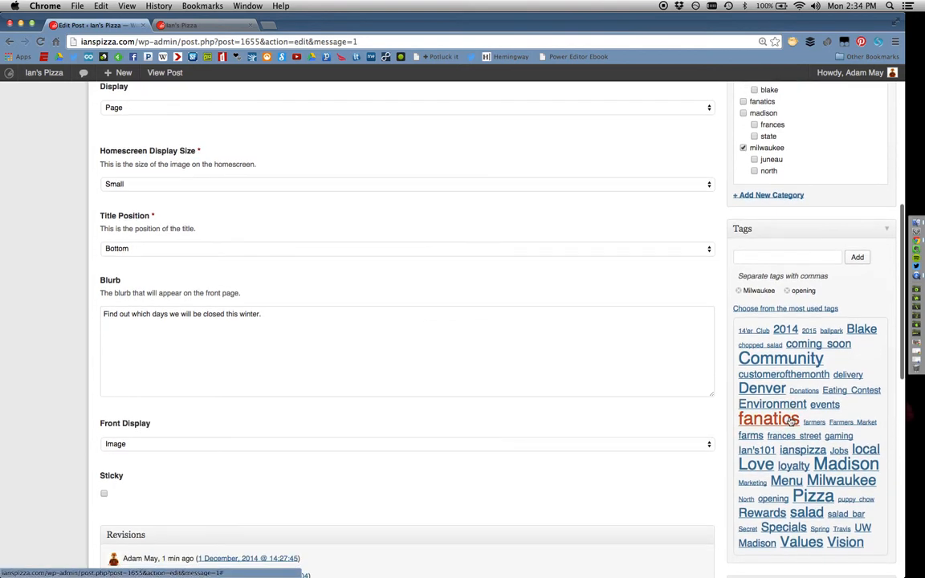
{"action": "scroll", "coordinate": [790, 422], "scroll_direction": "down", "scroll_amount": 8}
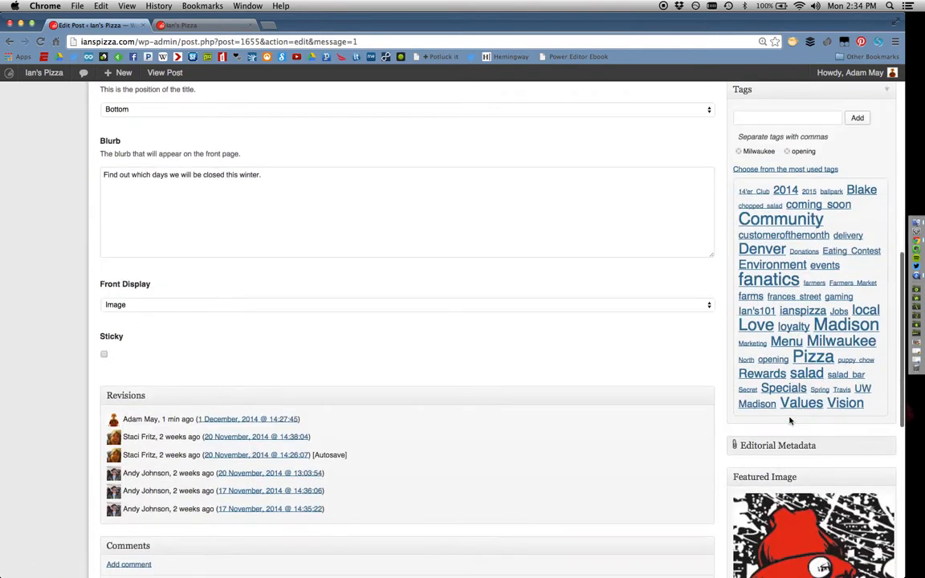
{"action": "scroll", "coordinate": [790, 420], "scroll_direction": "down", "scroll_amount": 2}
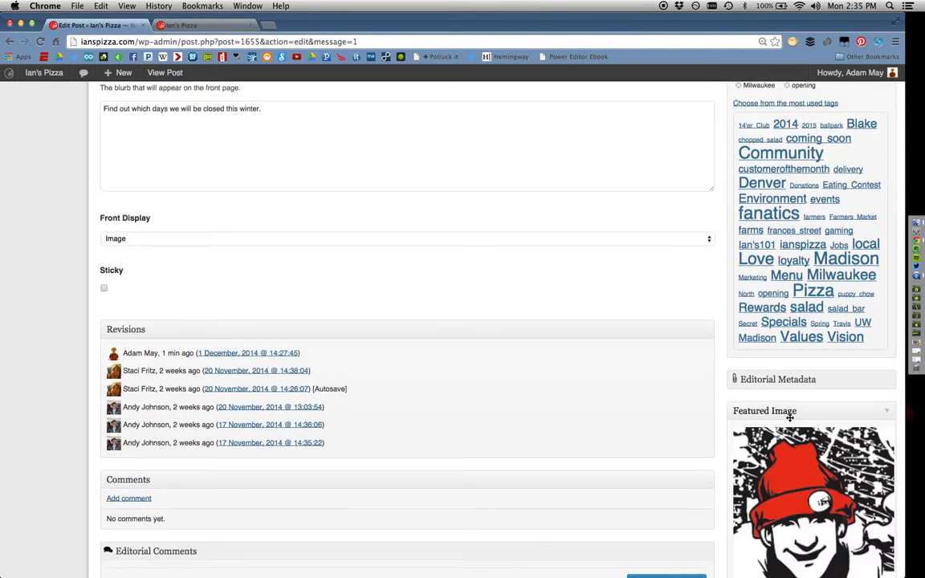
{"action": "scroll", "coordinate": [790, 417], "scroll_direction": "down", "scroll_amount": 2}
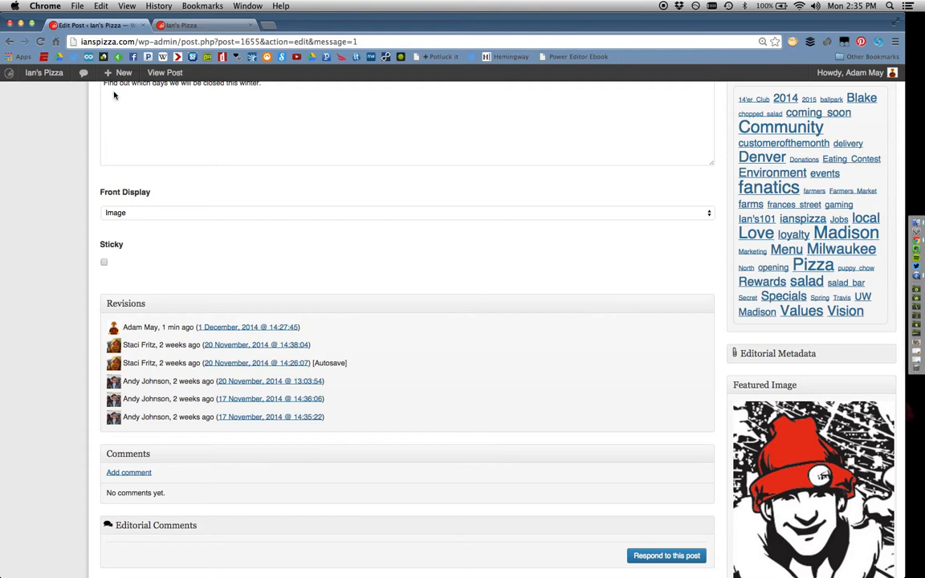
Update the published "Holiday Closings and Winter Hours Update" post to save its settings.
{"action": "scroll", "coordinate": [56, 177], "scroll_direction": "up", "scroll_amount": 10}
{"action": "scroll", "coordinate": [69, 178], "scroll_direction": "down", "scroll_amount": 1}
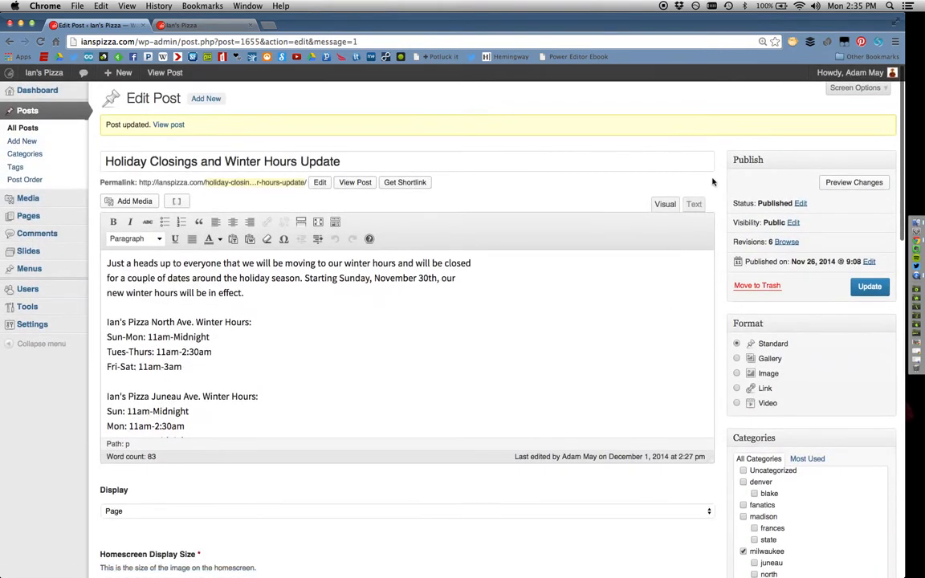
{"action": "left_click", "coordinate": [869, 286]}
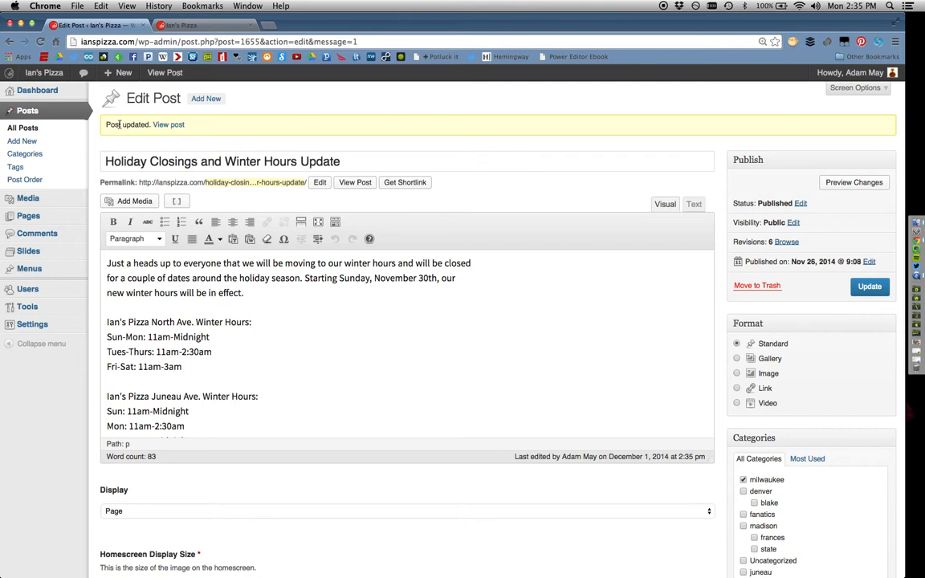
Examine the saved post's title position, blurb, tags, featured image and revision history.
{"action": "scroll", "coordinate": [92, 128], "scroll_direction": "down", "scroll_amount": 5}
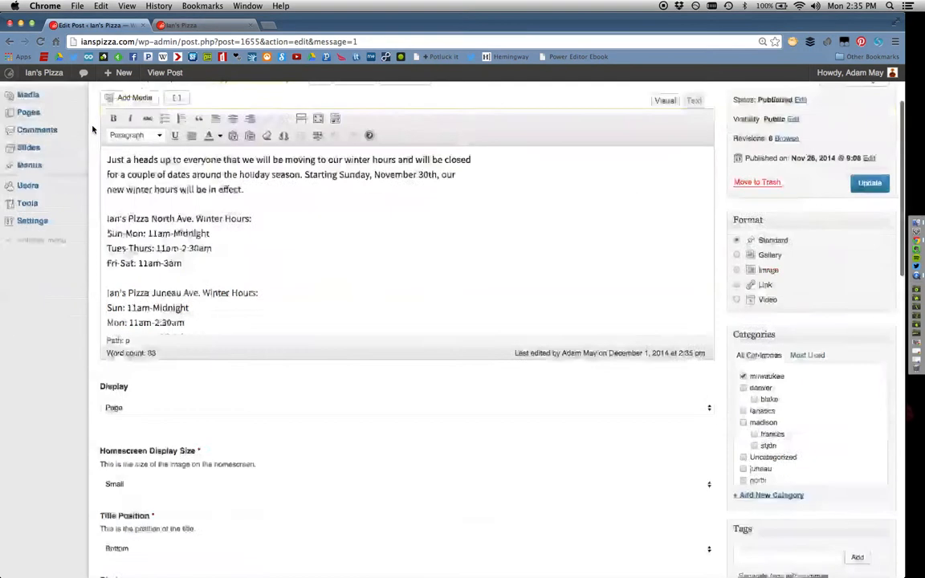
{"action": "scroll", "coordinate": [92, 129], "scroll_direction": "down", "scroll_amount": 10}
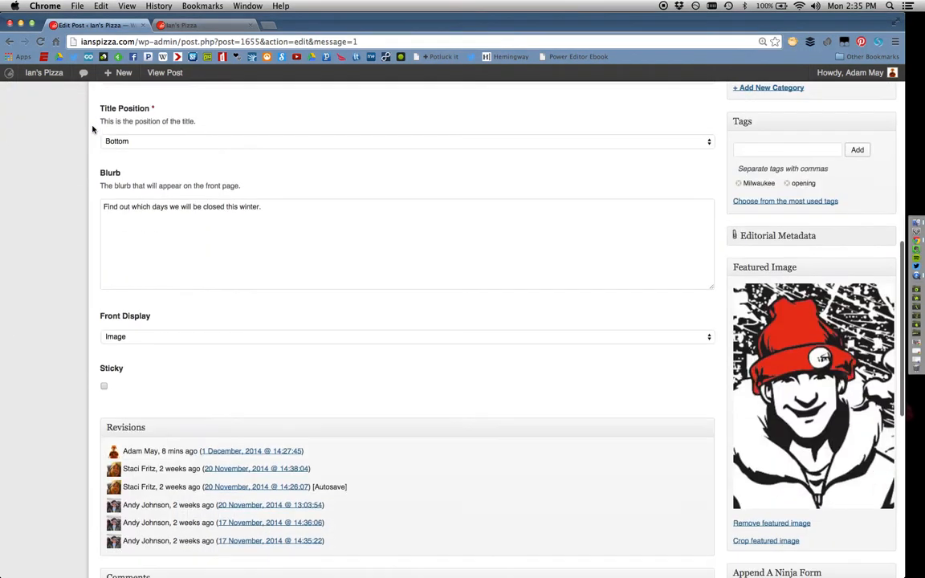
{"action": "scroll", "coordinate": [92, 128], "scroll_direction": "down", "scroll_amount": 2}
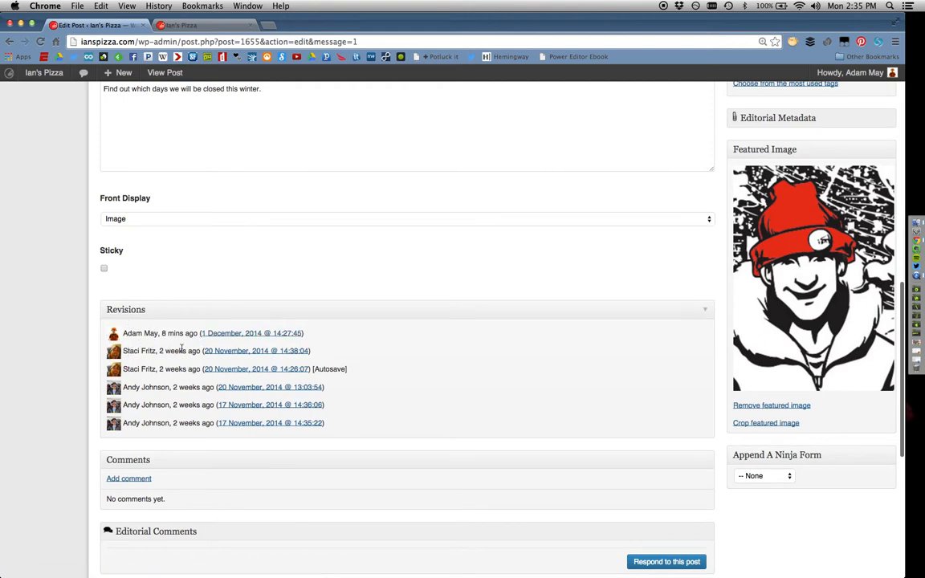
{"action": "scroll", "coordinate": [125, 371], "scroll_direction": "down", "scroll_amount": 1}
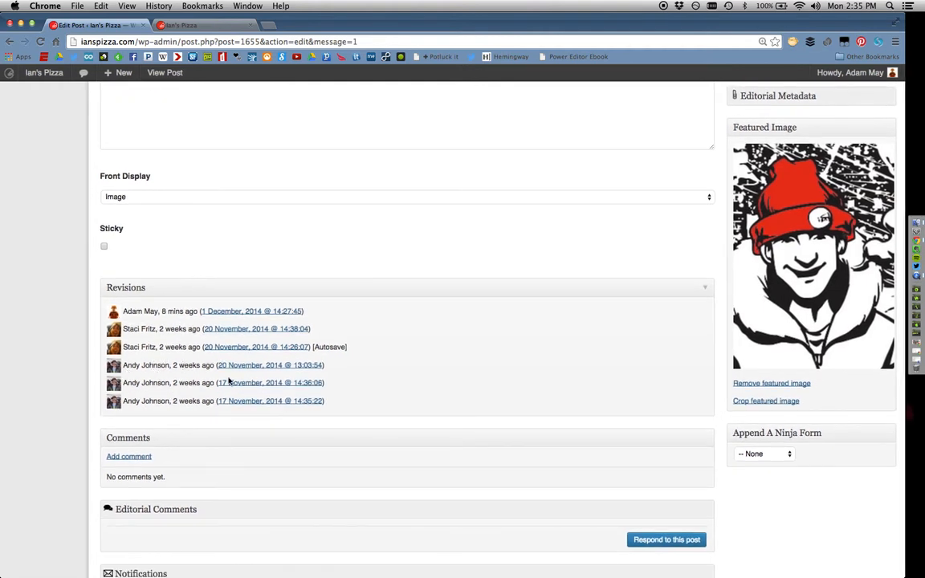
Add a comment to the post reading "This article has been proofed for webmaster edits. Okay.", signed with the editor's first name.
{"action": "scroll", "coordinate": [169, 400], "scroll_direction": "down", "scroll_amount": 1}
{"action": "scroll", "coordinate": [169, 400], "scroll_direction": "down", "scroll_amount": 5}
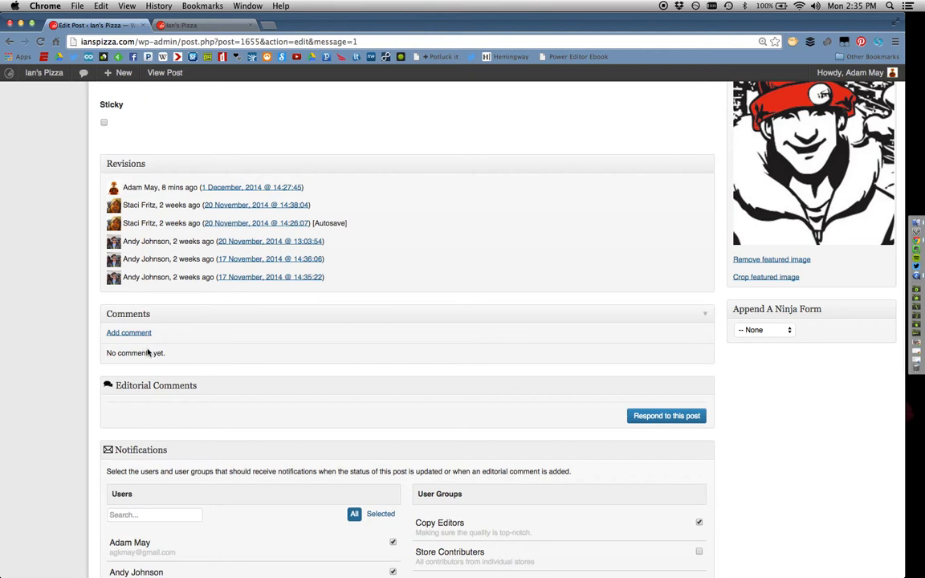
{"action": "left_click", "coordinate": [130, 333]}
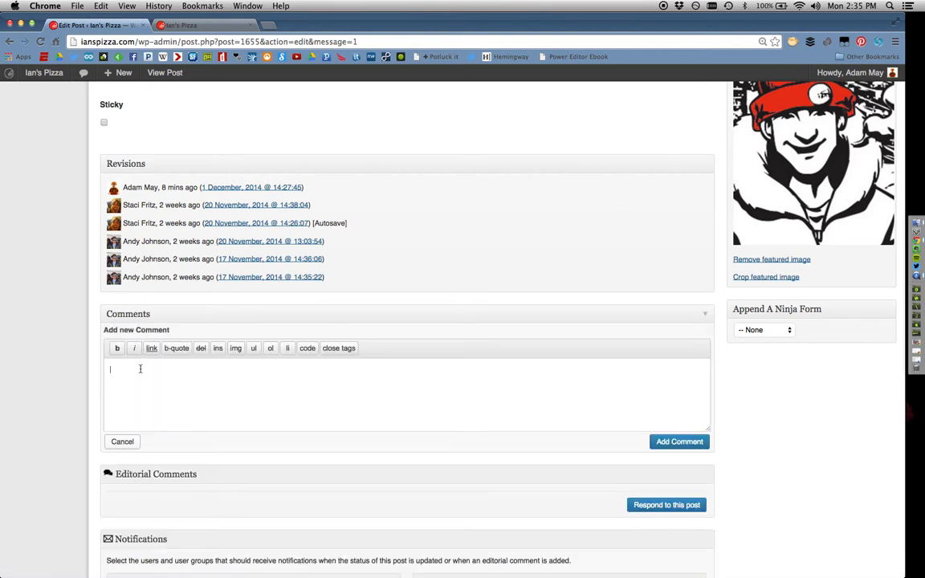
{"action": "type", "text": "This artcile has been proo"}
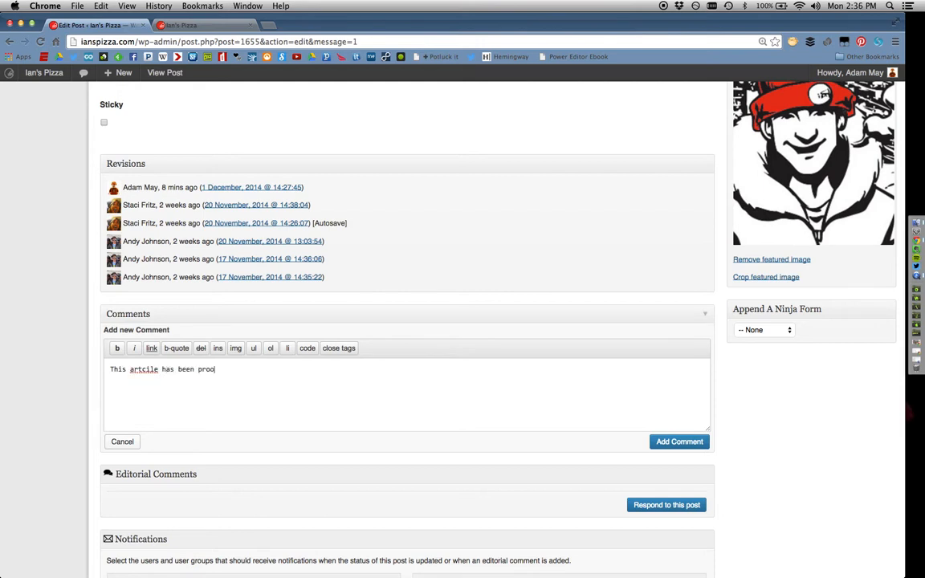
{"action": "type", "text": "fed"}
{"action": "right_click", "coordinate": [139, 369]}
{"action": "left_click", "coordinate": [161, 303]}
{"action": "type", "text": "for webmaster edits. Okay. Adam."}
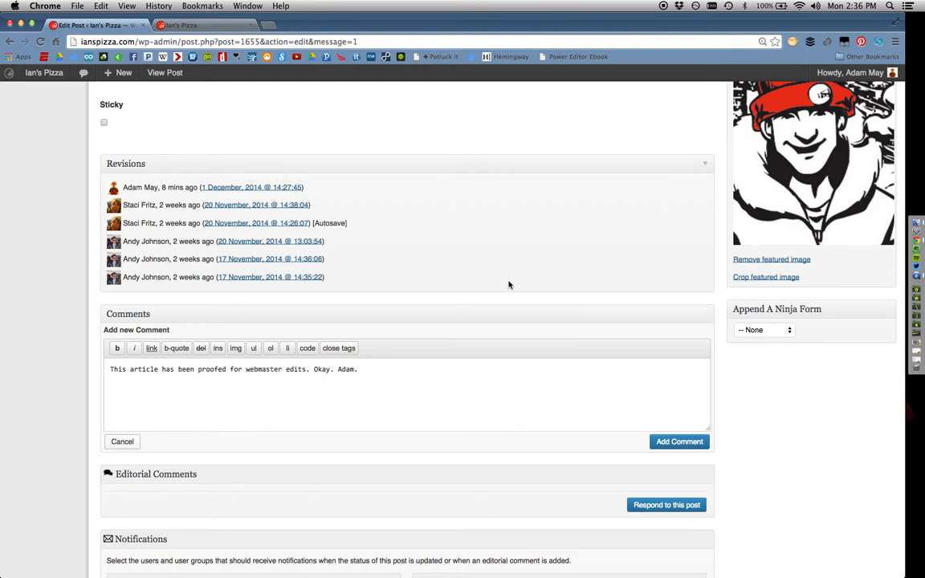
{"action": "scroll", "coordinate": [508, 285], "scroll_direction": "up", "scroll_amount": 1}
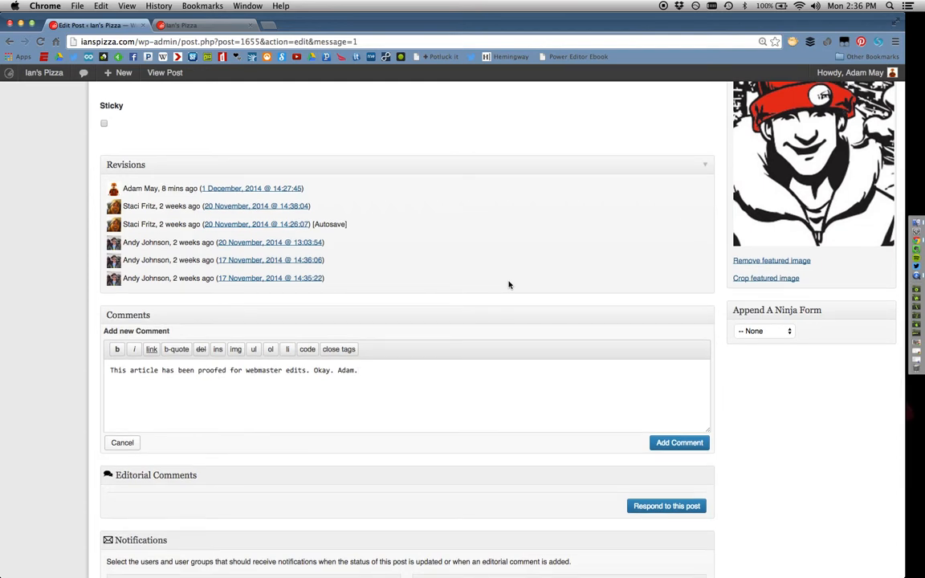
{"action": "left_click", "coordinate": [683, 443]}
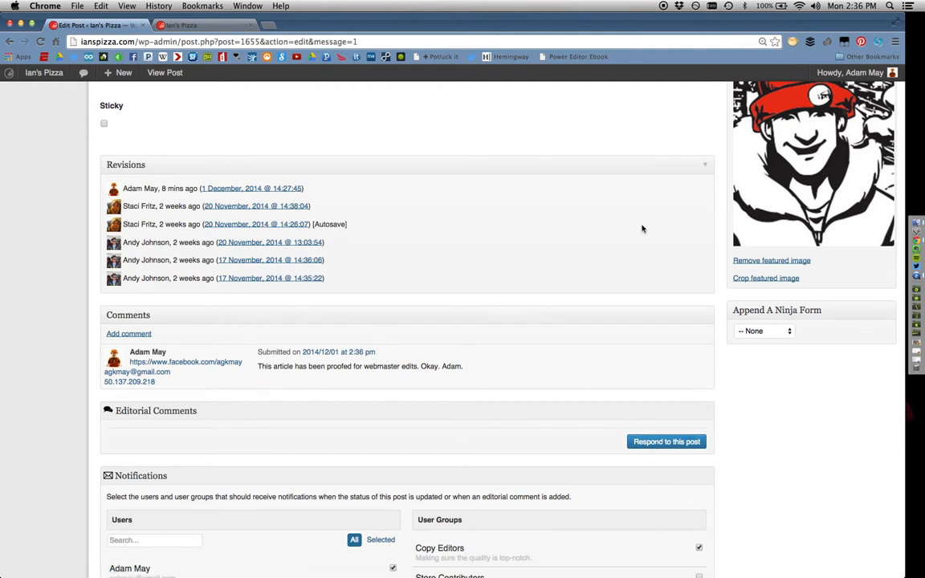
Look back over the post's settings, then switch to the Ian's Pizza homepage and reload it to check the updated post.
{"action": "scroll", "coordinate": [641, 229], "scroll_direction": "up", "scroll_amount": 10}
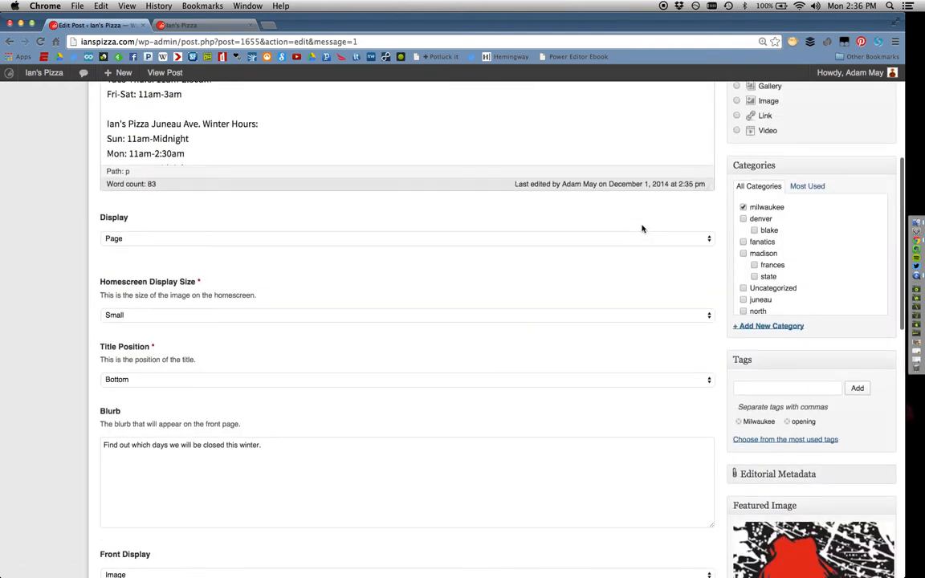
{"action": "scroll", "coordinate": [642, 229], "scroll_direction": "down", "scroll_amount": 4}
{"action": "scroll", "coordinate": [641, 229], "scroll_direction": "down", "scroll_amount": 1}
{"action": "scroll", "coordinate": [641, 229], "scroll_direction": "up", "scroll_amount": 2}
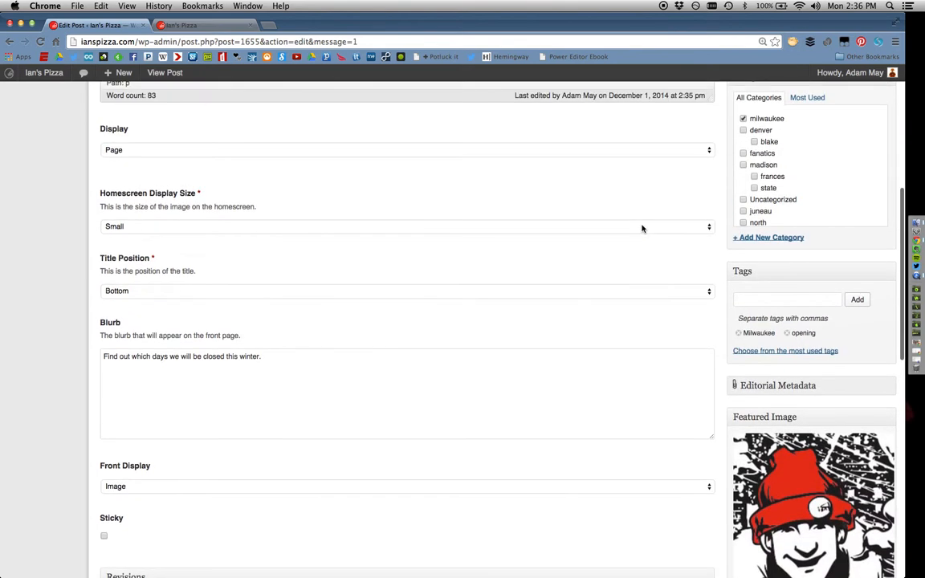
{"action": "scroll", "coordinate": [642, 228], "scroll_direction": "up", "scroll_amount": 10}
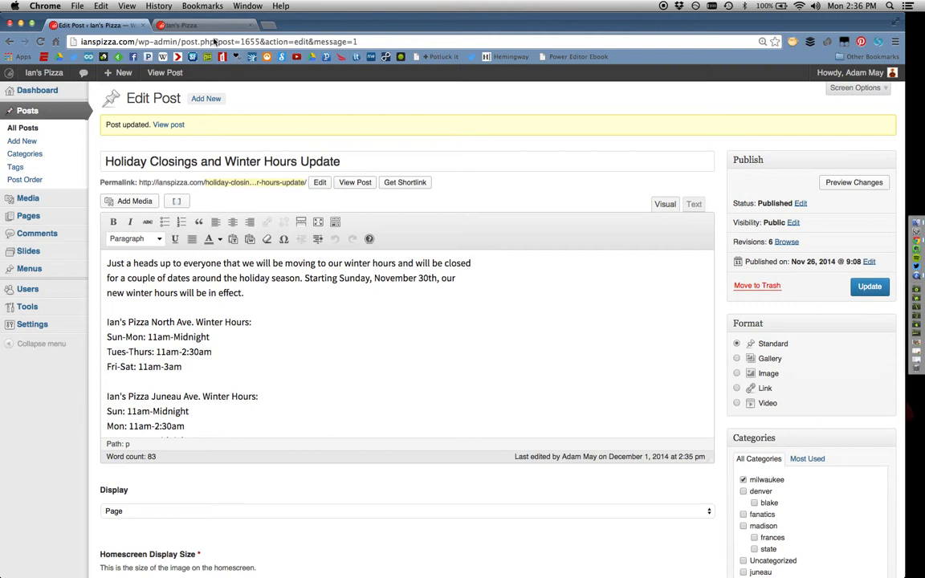
{"action": "left_click", "coordinate": [191, 25]}
{"action": "left_click", "coordinate": [40, 41]}
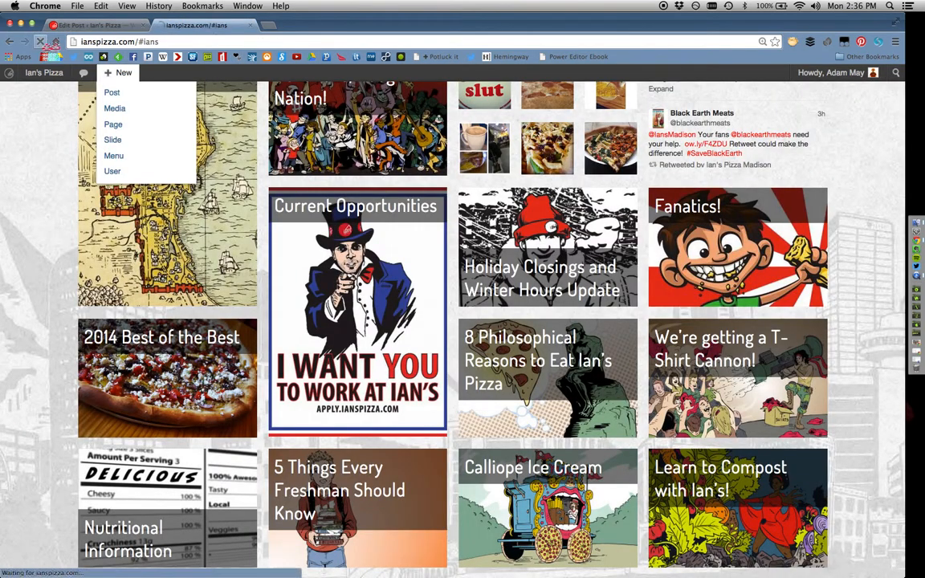